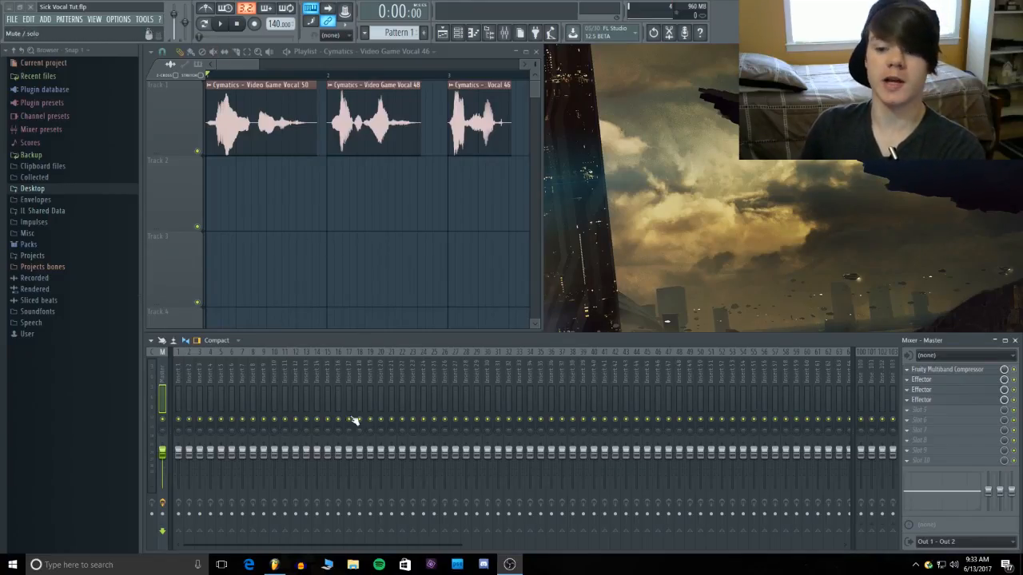
Play the three vocal clips on Track 1 and view the settings of the Master track's Fruity Multiband Compressor
{"action": "left_click", "coordinate": [221, 23]}
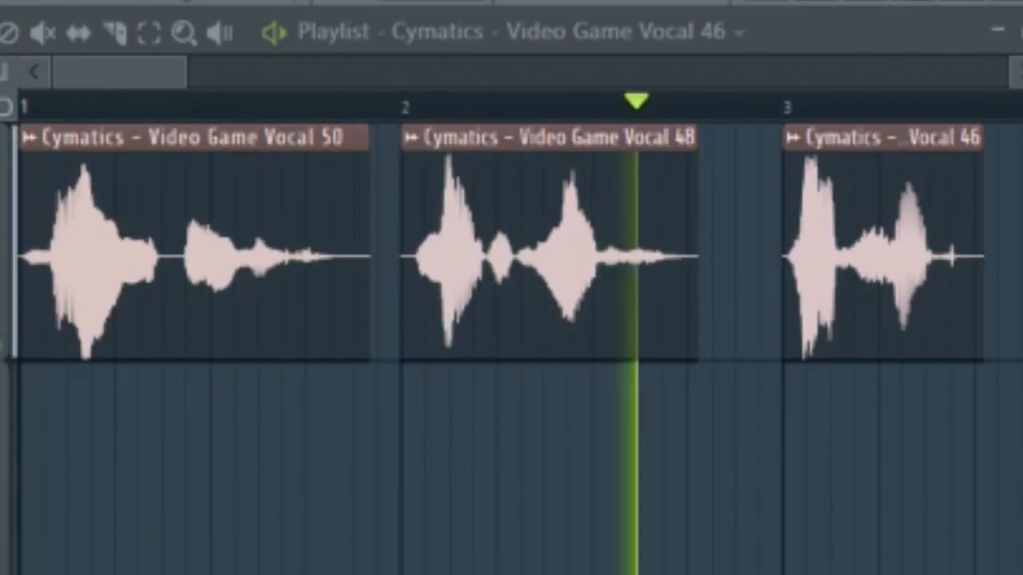
{"action": "key", "text": "space"}
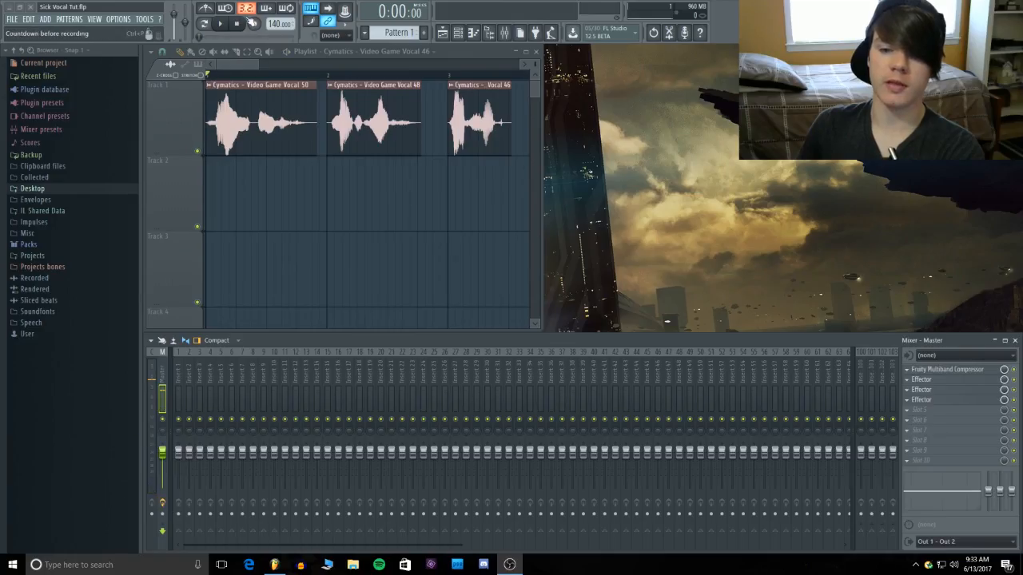
{"action": "left_click", "coordinate": [220, 23]}
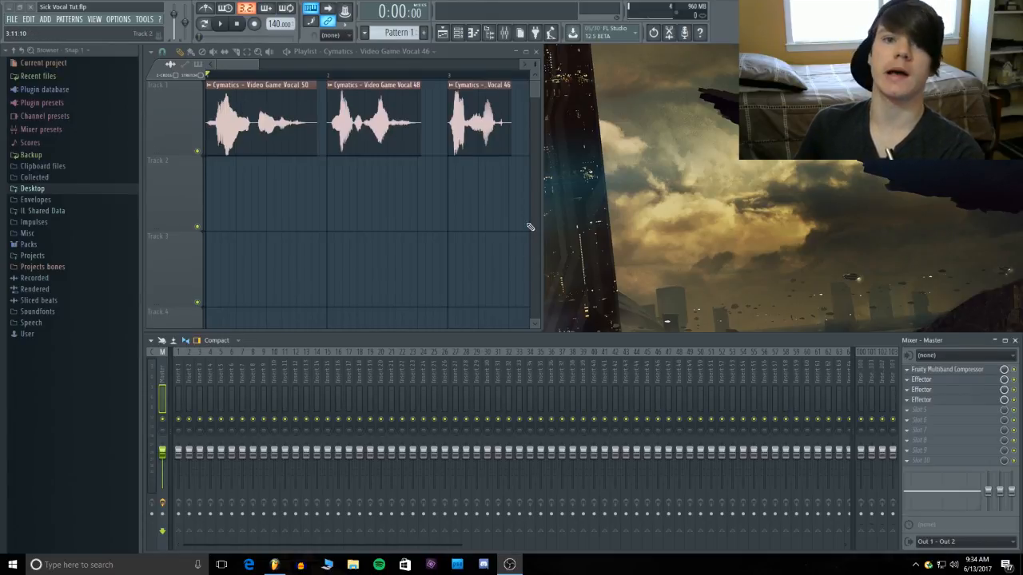
{"action": "left_click", "coordinate": [980, 370]}
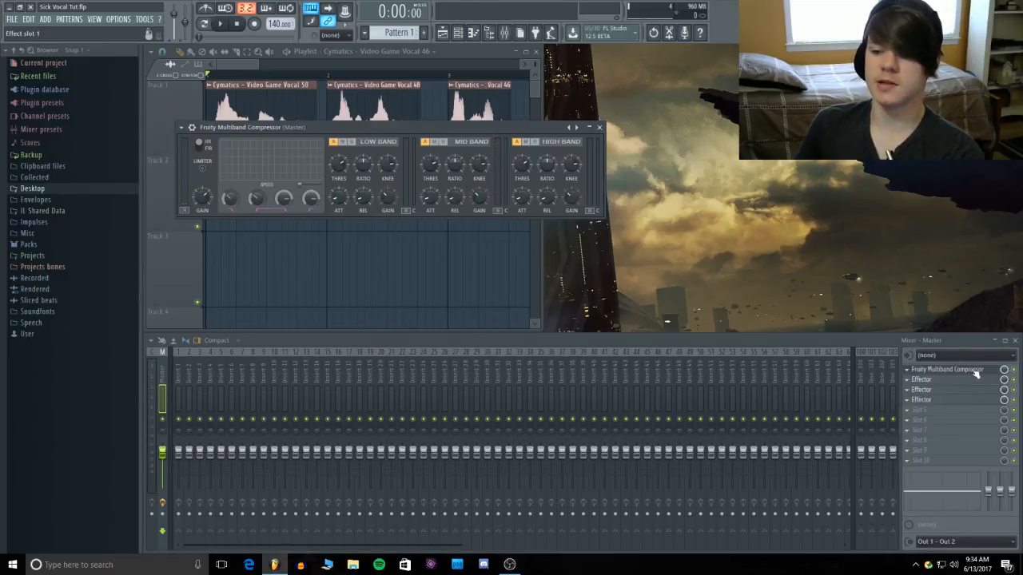
{"action": "left_click", "coordinate": [976, 371]}
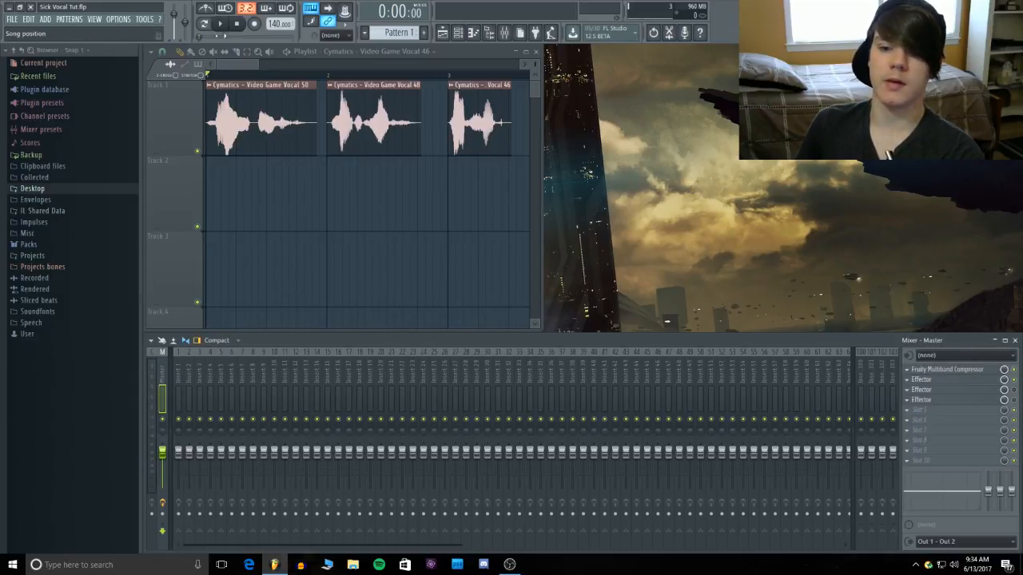
Play the first vocal clip several times to audition the Master track's effect chain
{"action": "left_click", "coordinate": [222, 25]}
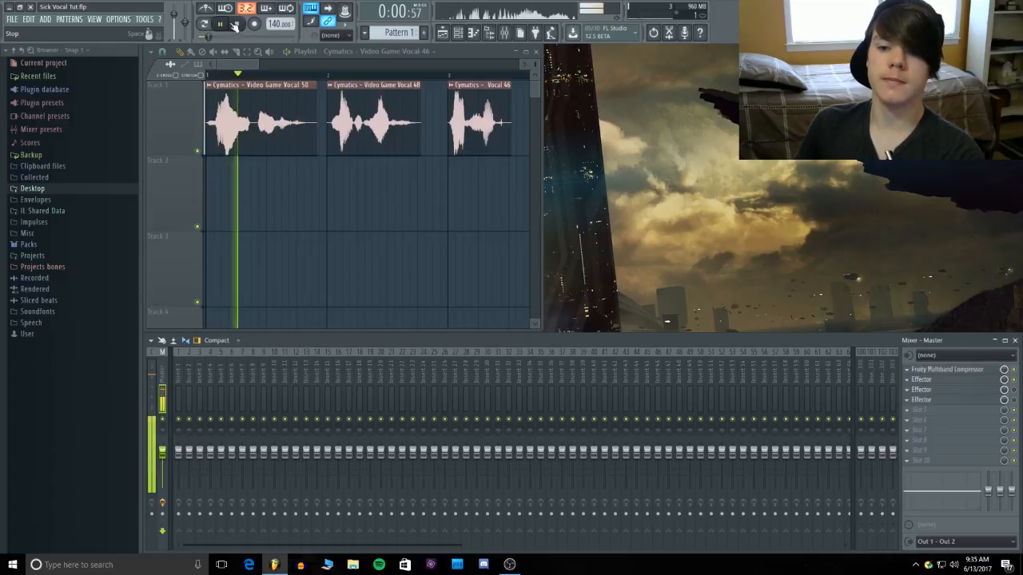
{"action": "left_click", "coordinate": [238, 24]}
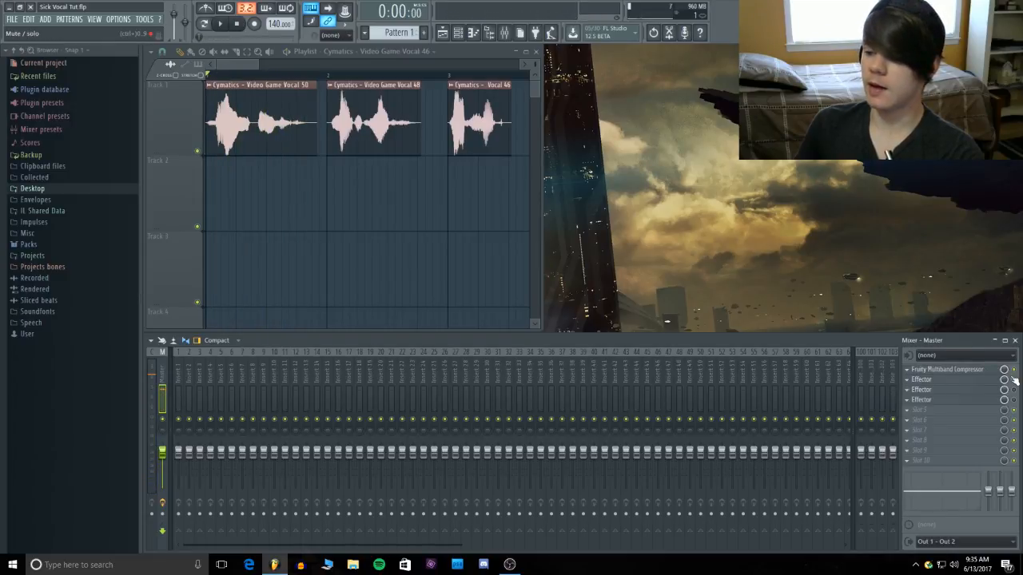
{"action": "left_click", "coordinate": [220, 24]}
{"action": "left_click", "coordinate": [238, 24]}
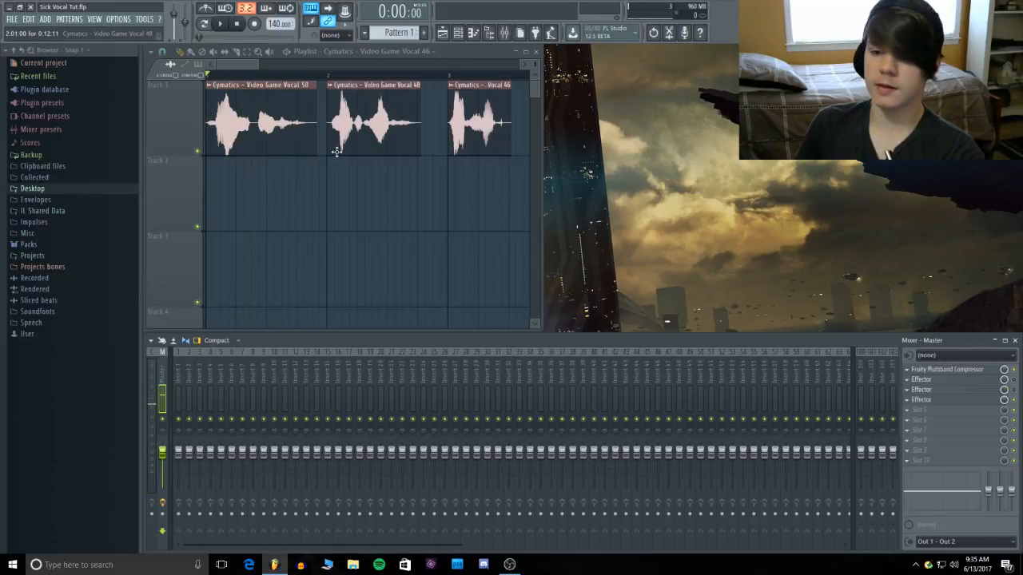
{"action": "left_click", "coordinate": [220, 24]}
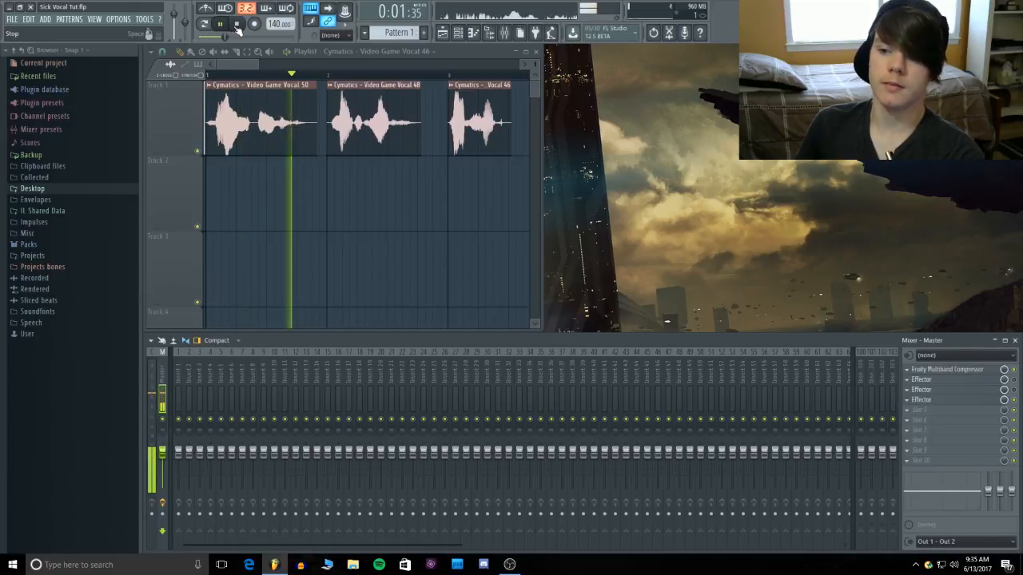
{"action": "left_click", "coordinate": [238, 25]}
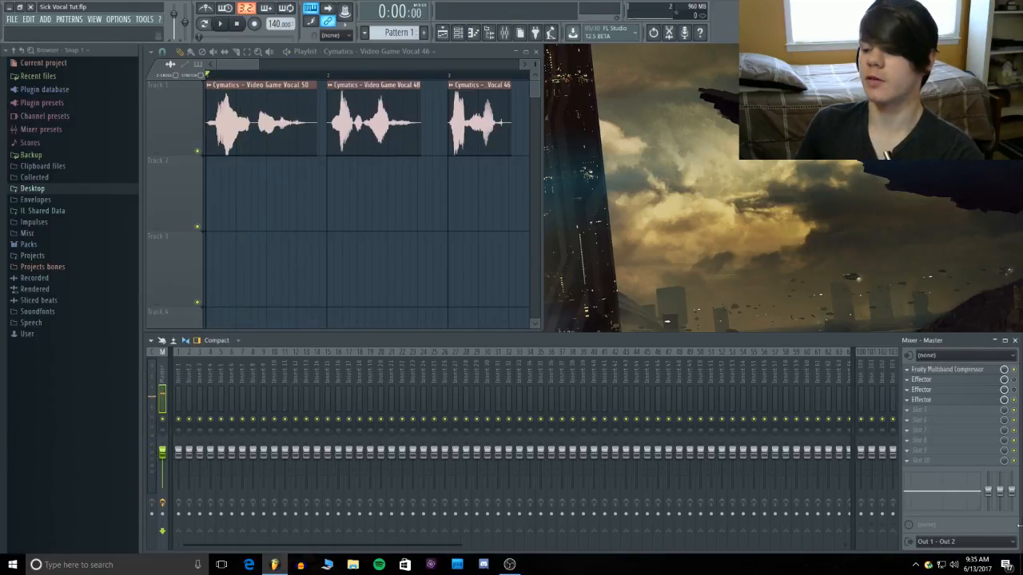
Open the Effector in slot 2 of the Master track and listen to the vocals through its Flanger effect
{"action": "left_click", "coordinate": [986, 381]}
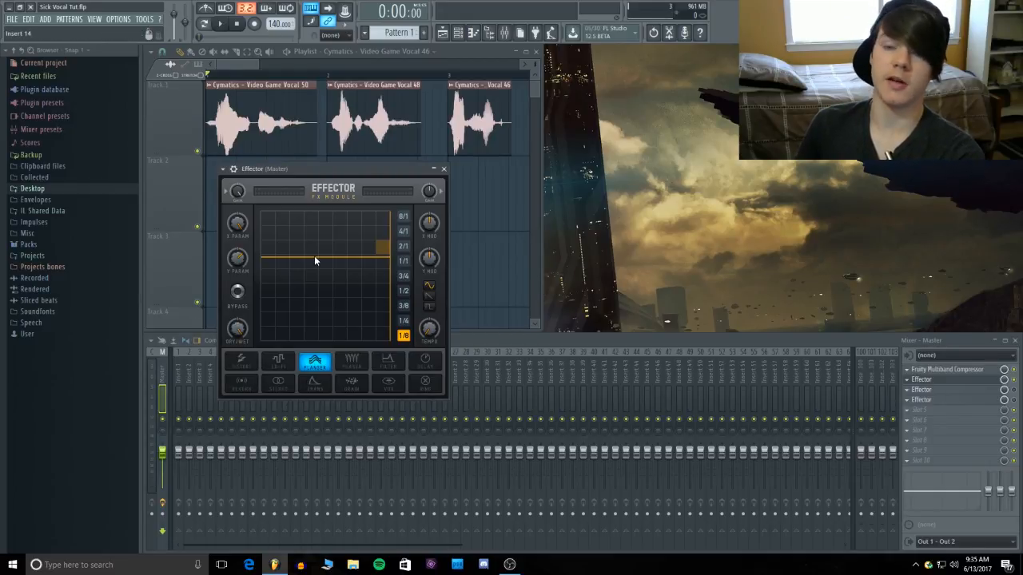
{"action": "left_click", "coordinate": [220, 24]}
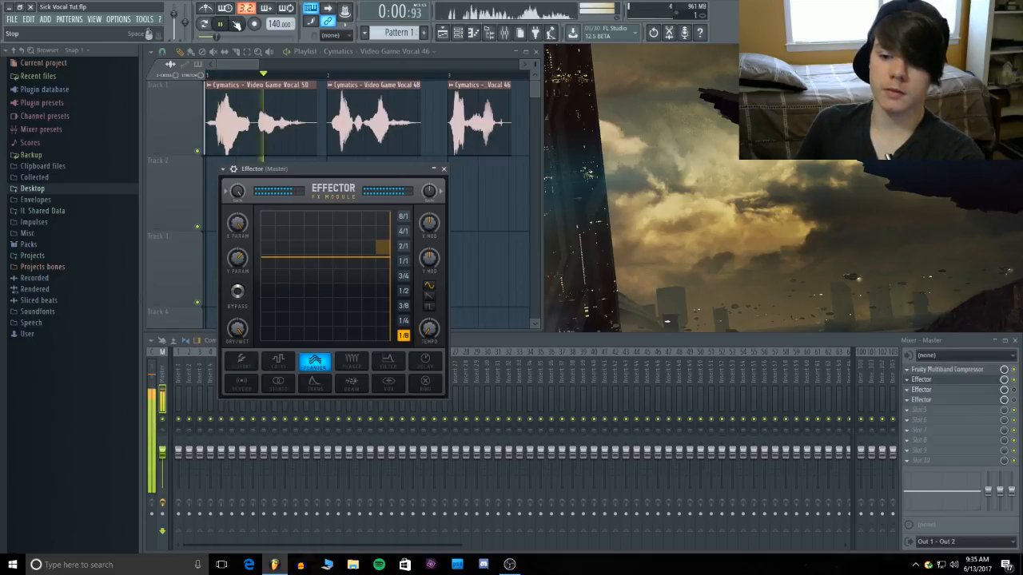
{"action": "left_click", "coordinate": [237, 25]}
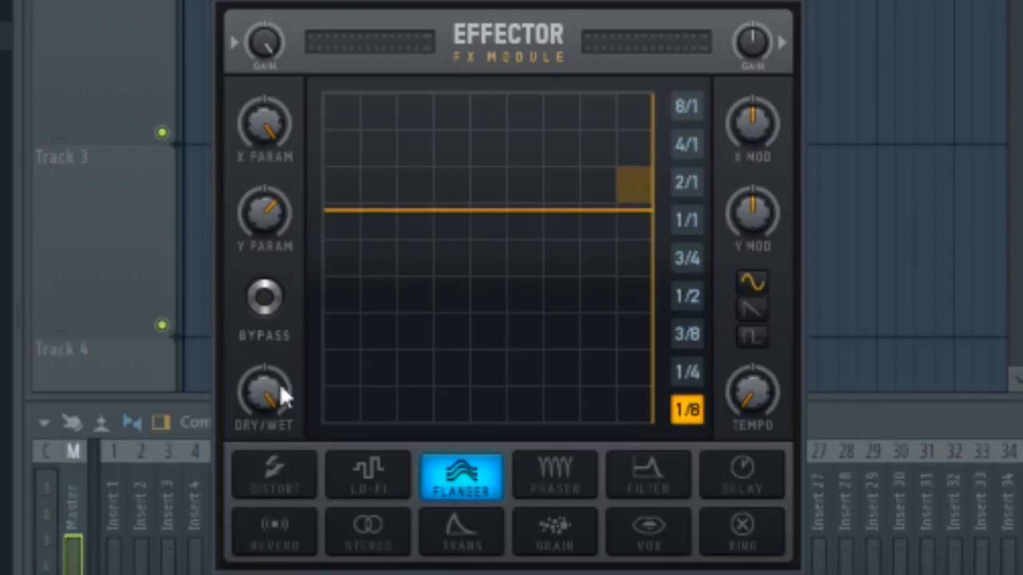
Copy the Flanger's Y Param value, try raising Y Param during playback, and restore it by pasting the 64% value
{"action": "right_click", "coordinate": [268, 217]}
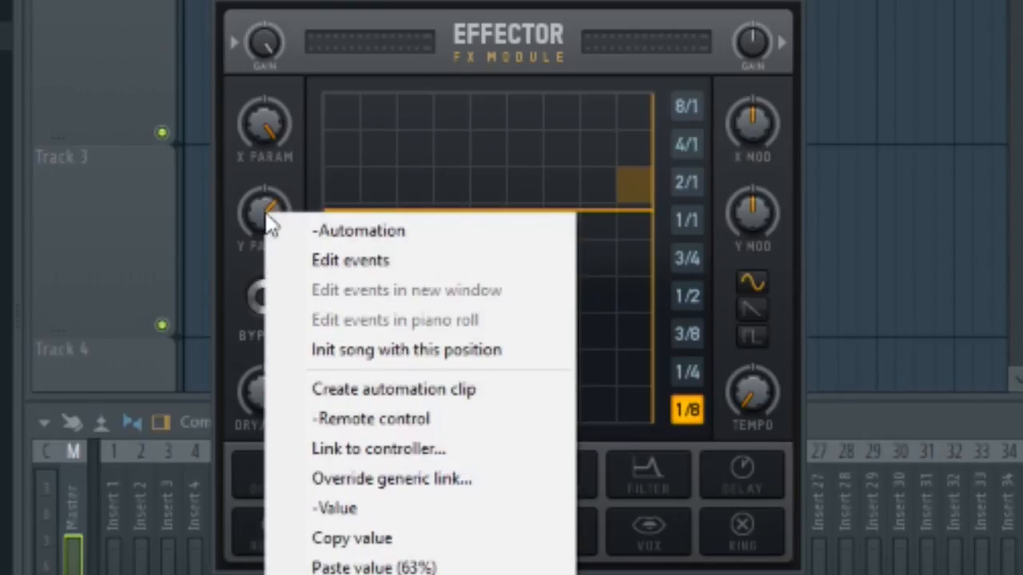
{"action": "left_click", "coordinate": [471, 547]}
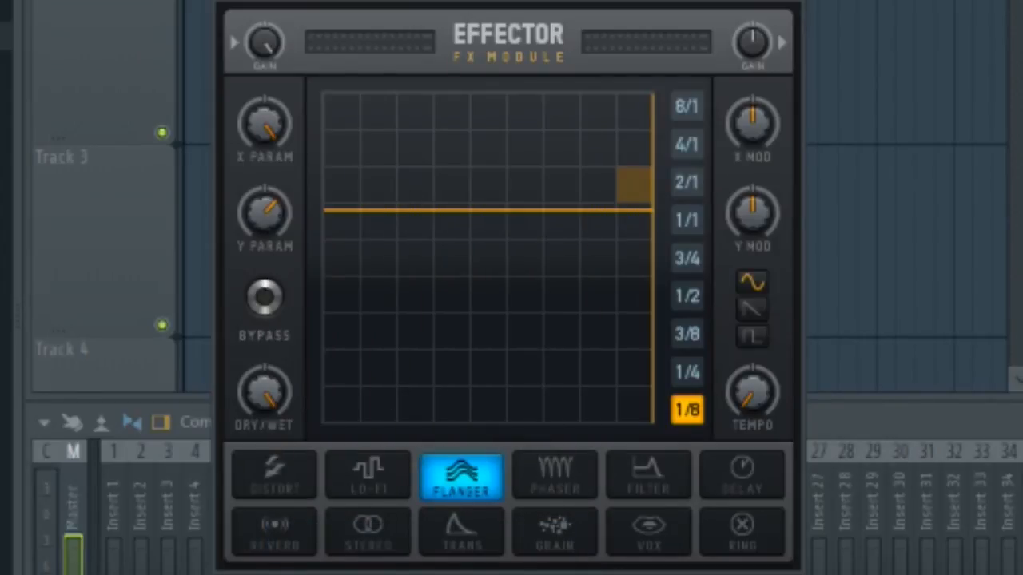
{"action": "key", "text": "space"}
{"action": "left_click_drag", "start_coordinate": [280, 208], "coordinate": [280, 160]}
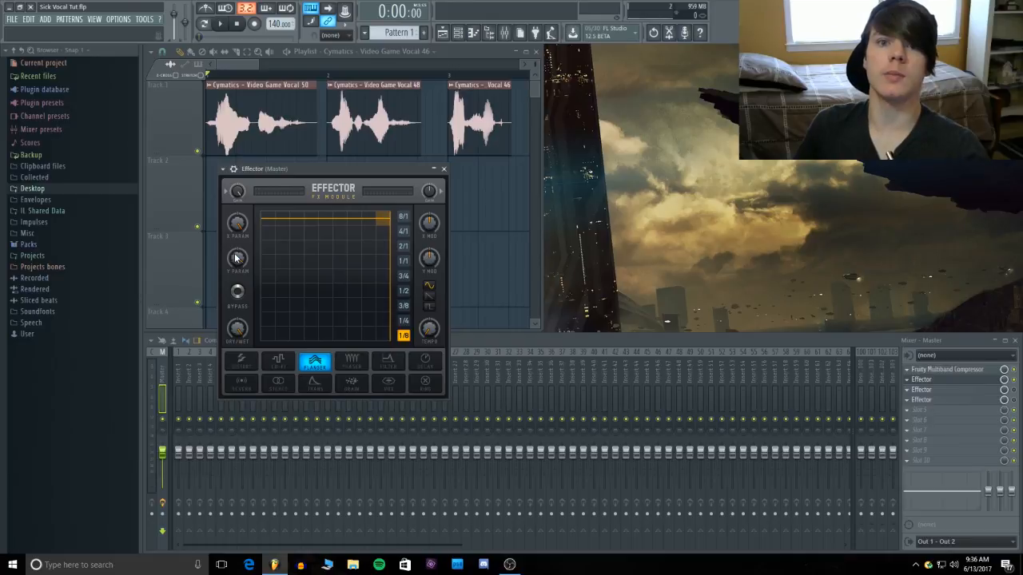
{"action": "right_click", "coordinate": [236, 257]}
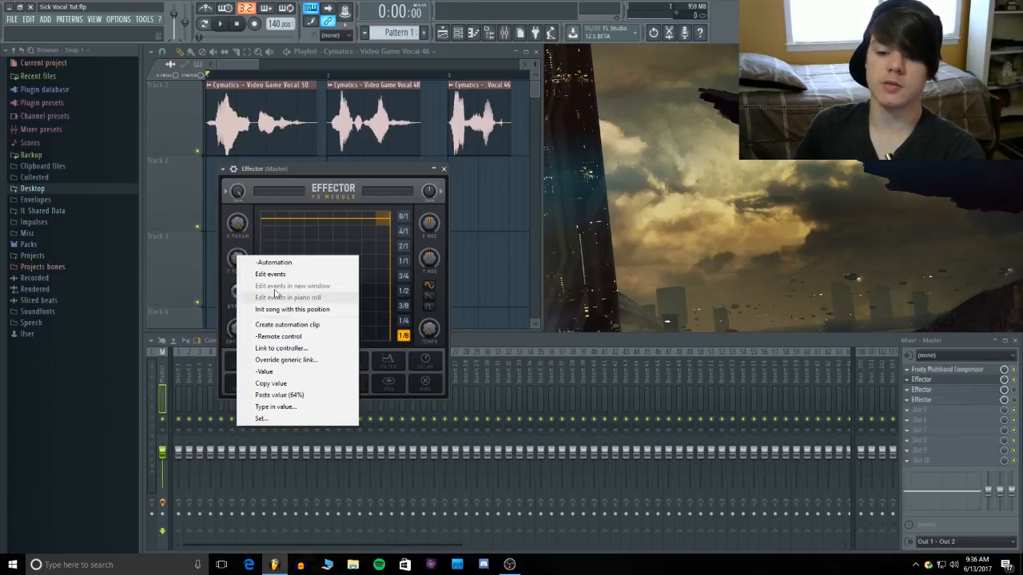
{"action": "left_click", "coordinate": [293, 394]}
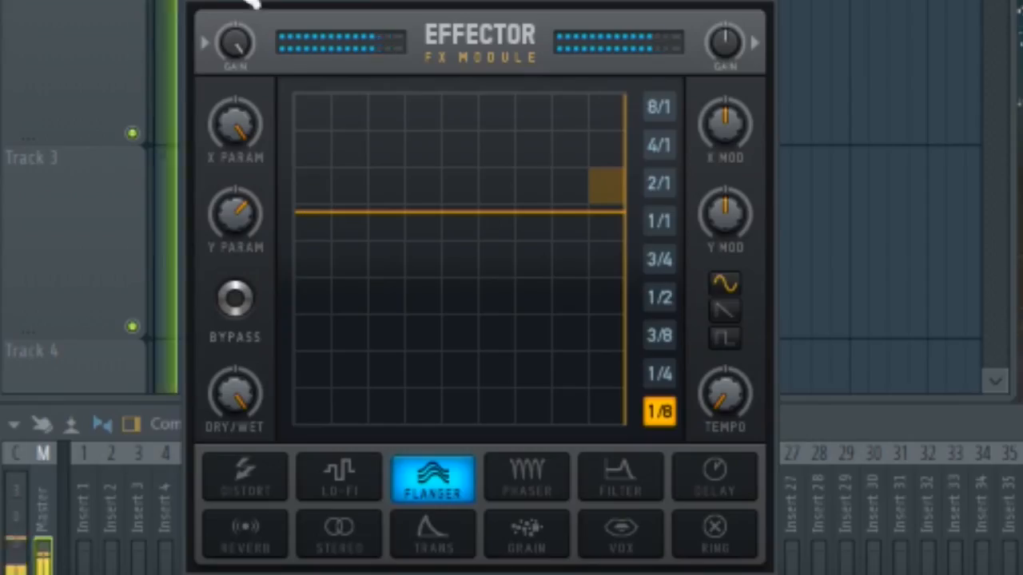
Try sweeping the Flanger's X Param during playback, and return it to its maximum
{"action": "left_click", "coordinate": [224, 24]}
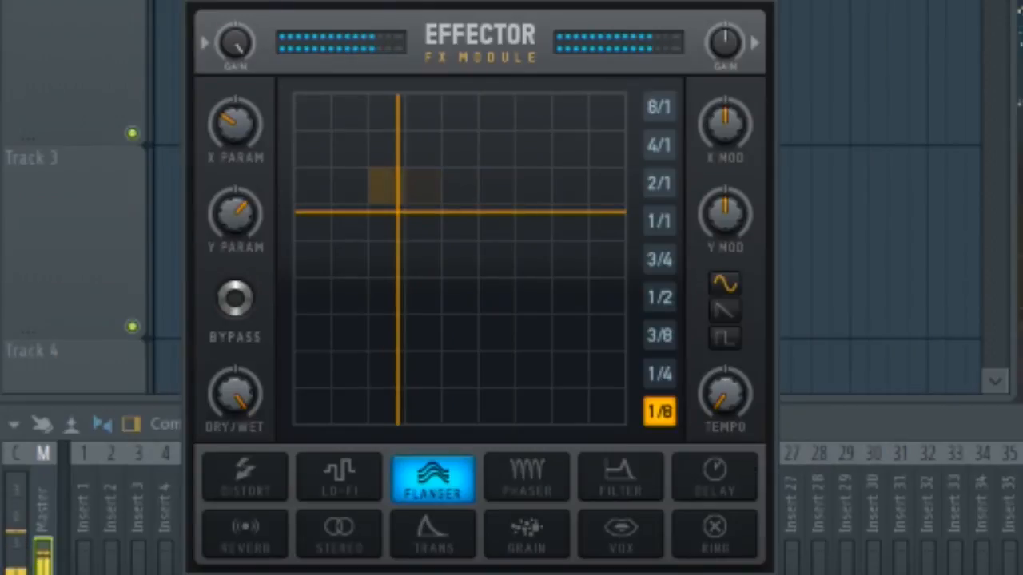
{"action": "left_click_drag", "start_coordinate": [235, 108], "coordinate": [235, 61]}
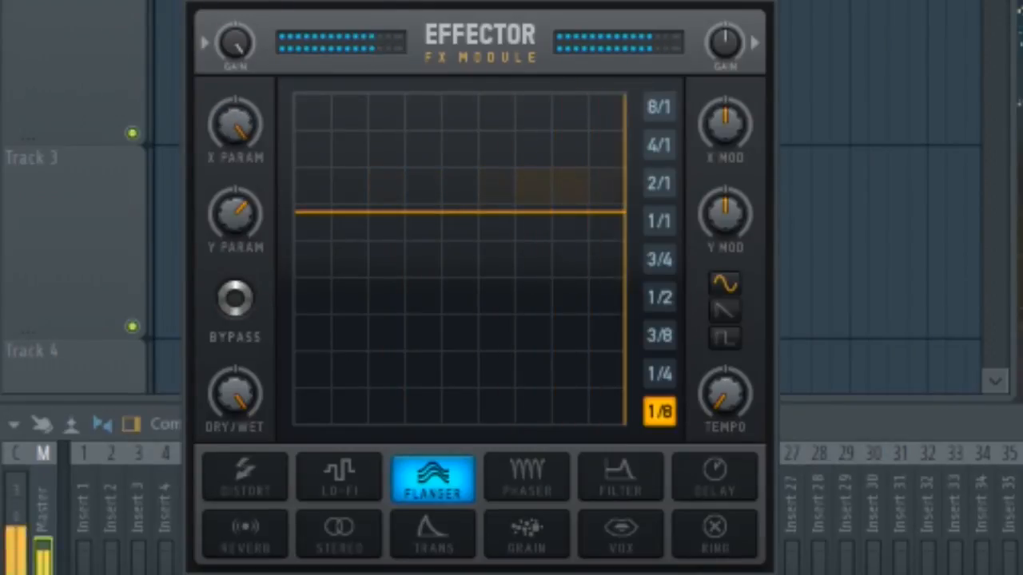
{"action": "left_click", "coordinate": [240, 25]}
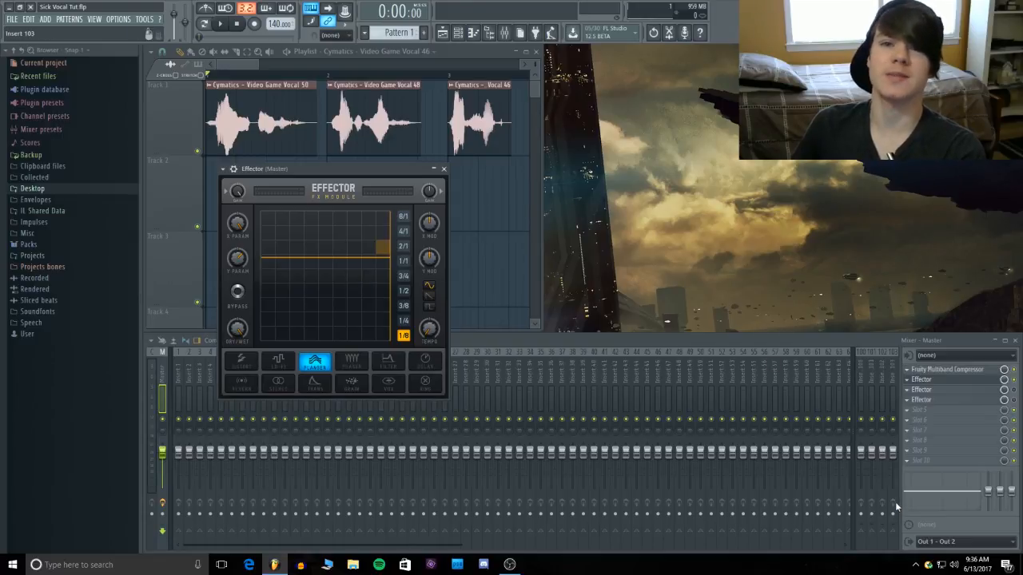
Enable and open the Effector in slot 3 of the Master track, and audition its Ring effect's Y Param during playback
{"action": "left_click", "coordinate": [947, 380]}
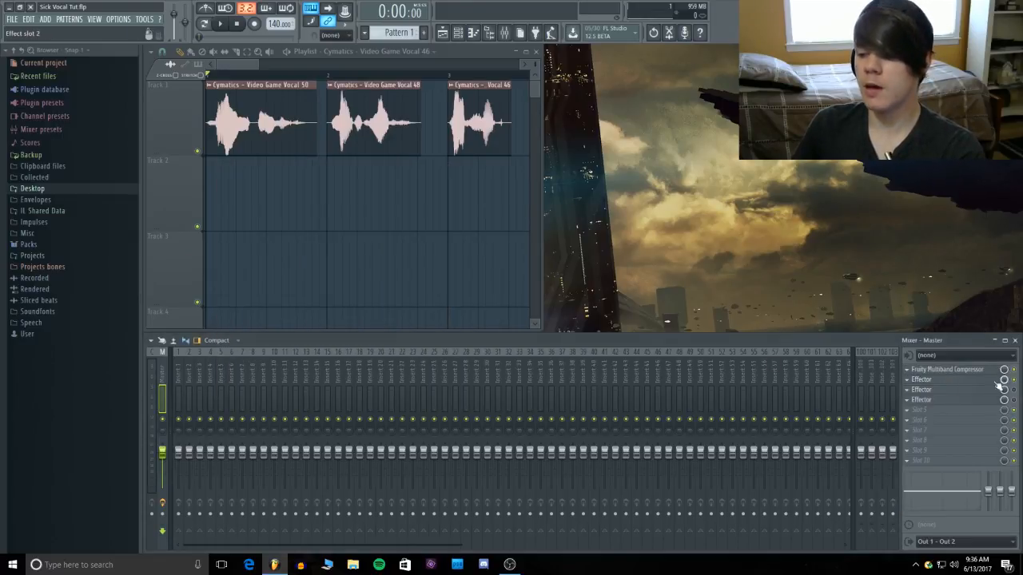
{"action": "left_click", "coordinate": [963, 392]}
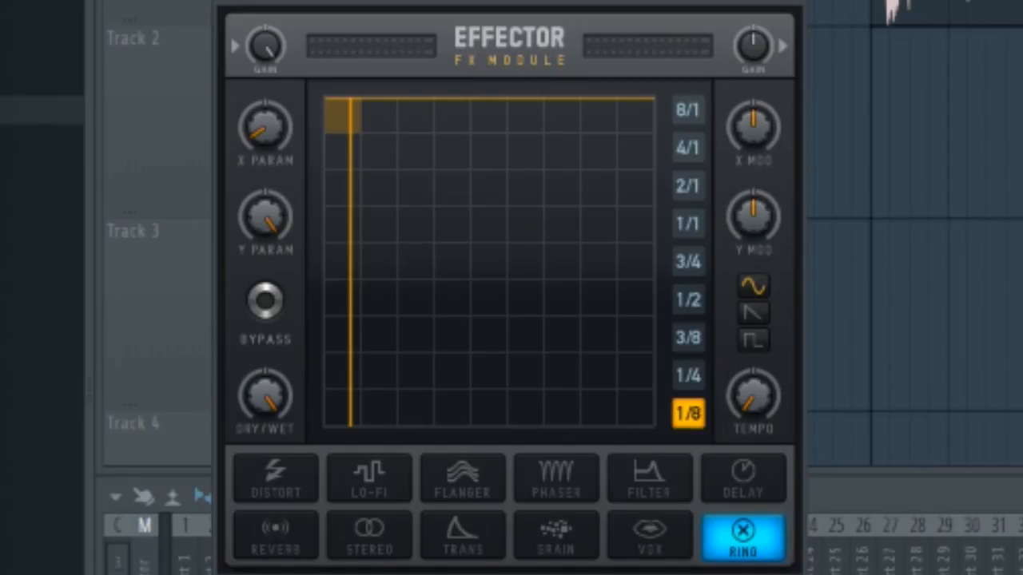
{"action": "key", "text": "space"}
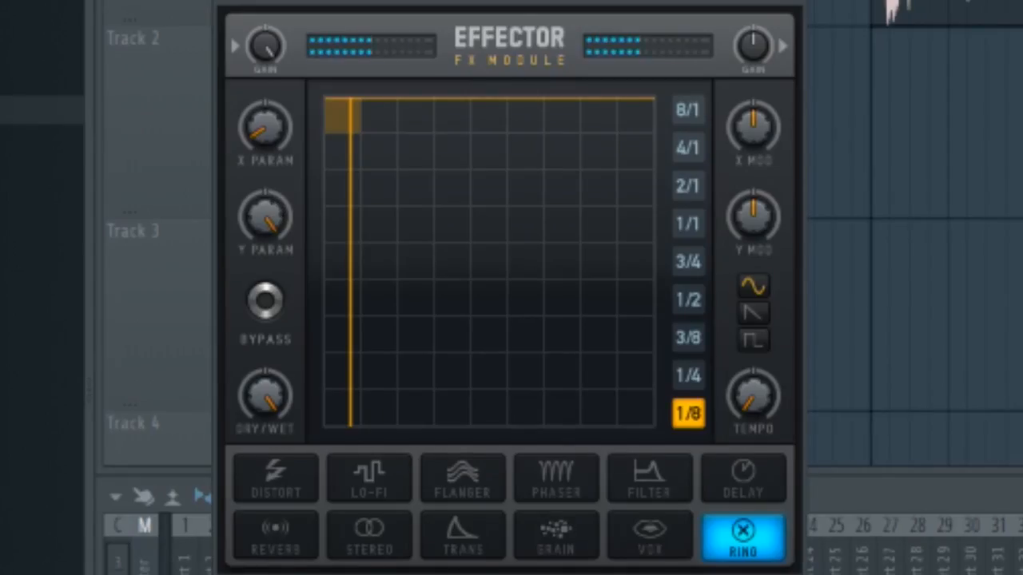
{"action": "mouse_move", "coordinate": [267, 218]}
{"action": "left_mouse_down"}
{"action": "mouse_move", "coordinate": [267, 416]}
{"action": "mouse_move", "coordinate": [269, 217]}
{"action": "left_mouse_up"}
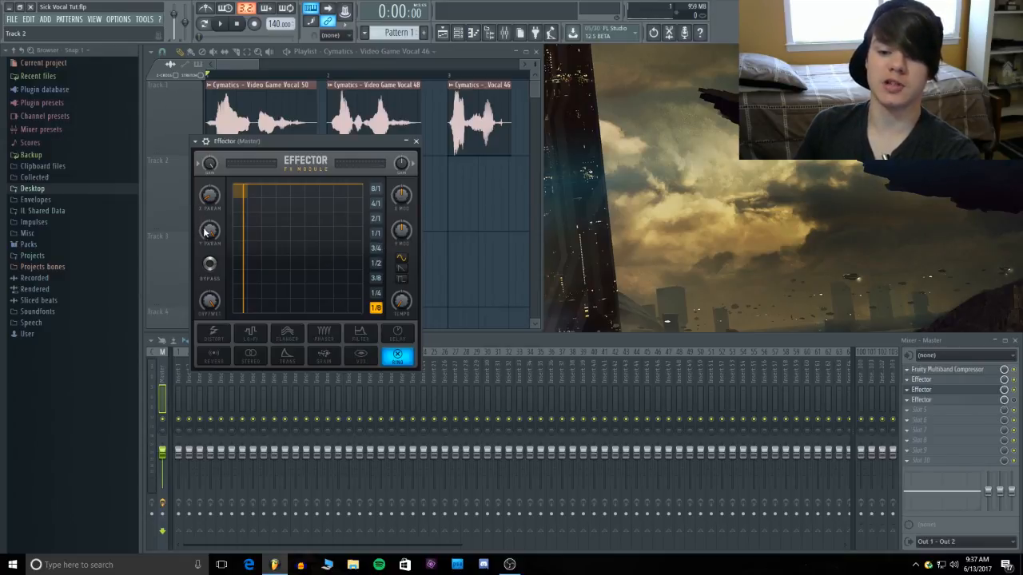
{"action": "mouse_move", "coordinate": [205, 232]}
{"action": "left_mouse_down"}
{"action": "mouse_move", "coordinate": [205, 312]}
{"action": "mouse_move", "coordinate": [208, 232]}
{"action": "left_mouse_up"}
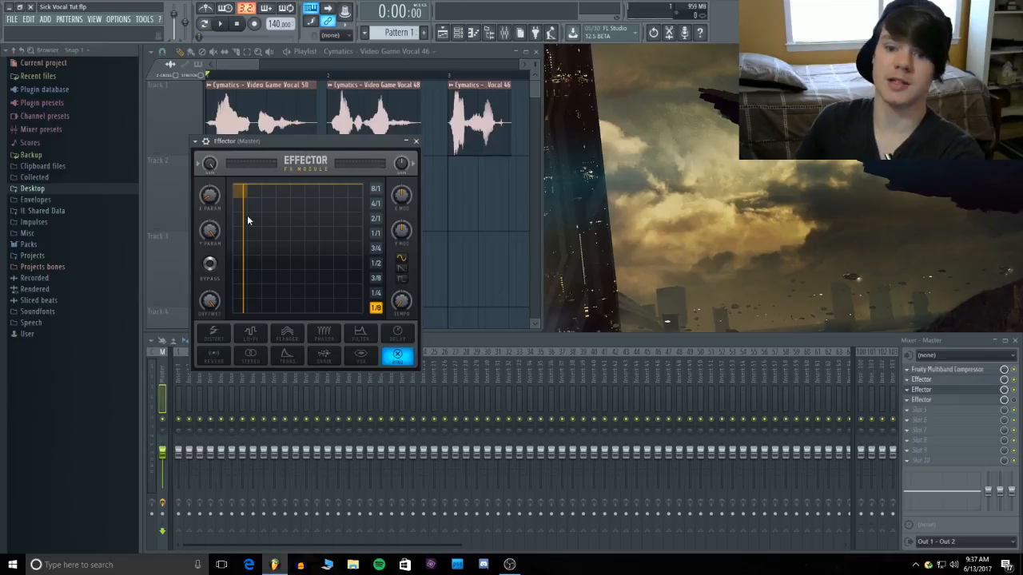
Copy the Ring effect's X Param value, try sweeping X Param during playback, and restore it by pasting 7%
{"action": "right_click", "coordinate": [212, 201]}
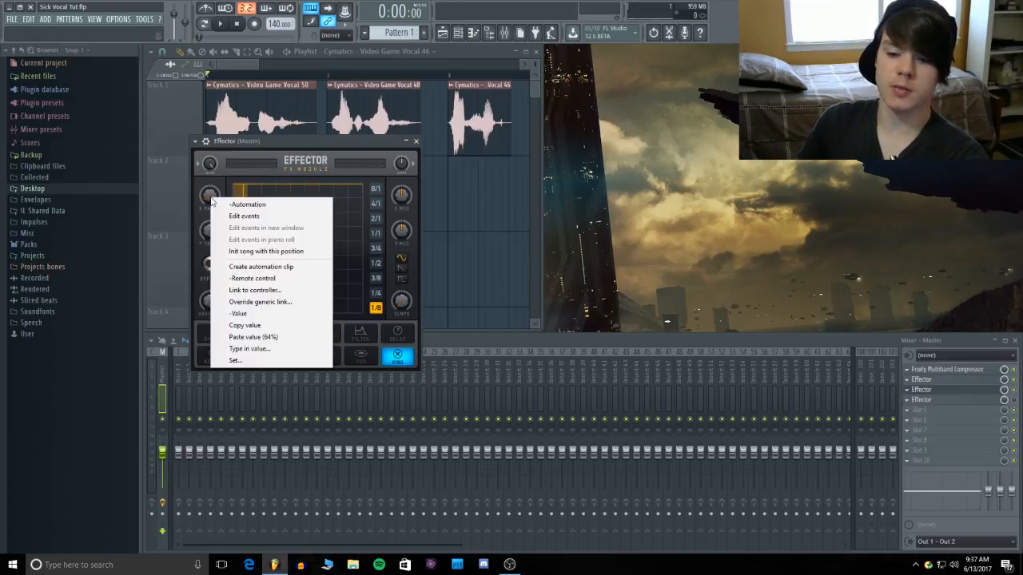
{"action": "left_click", "coordinate": [262, 327]}
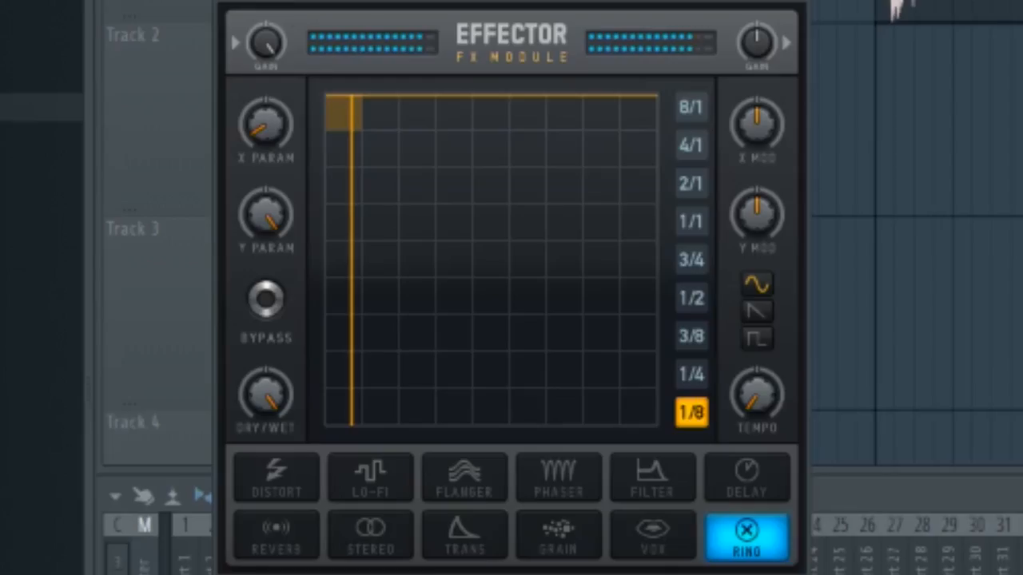
{"action": "left_click_drag", "start_coordinate": [207, 197], "coordinate": [207, 182]}
{"action": "left_click_drag", "start_coordinate": [267, 124], "coordinate": [266, 147]}
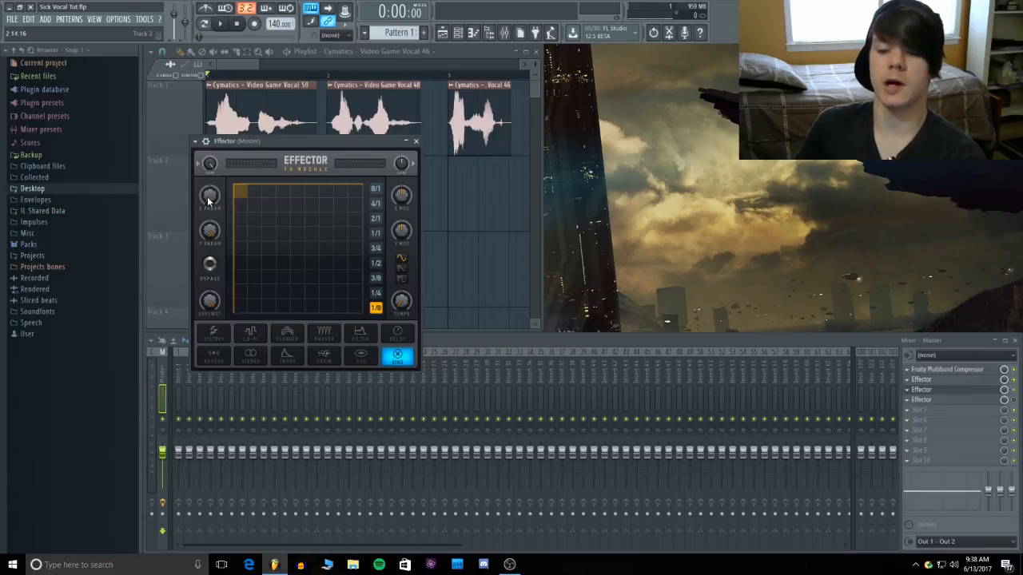
{"action": "right_click", "coordinate": [209, 201]}
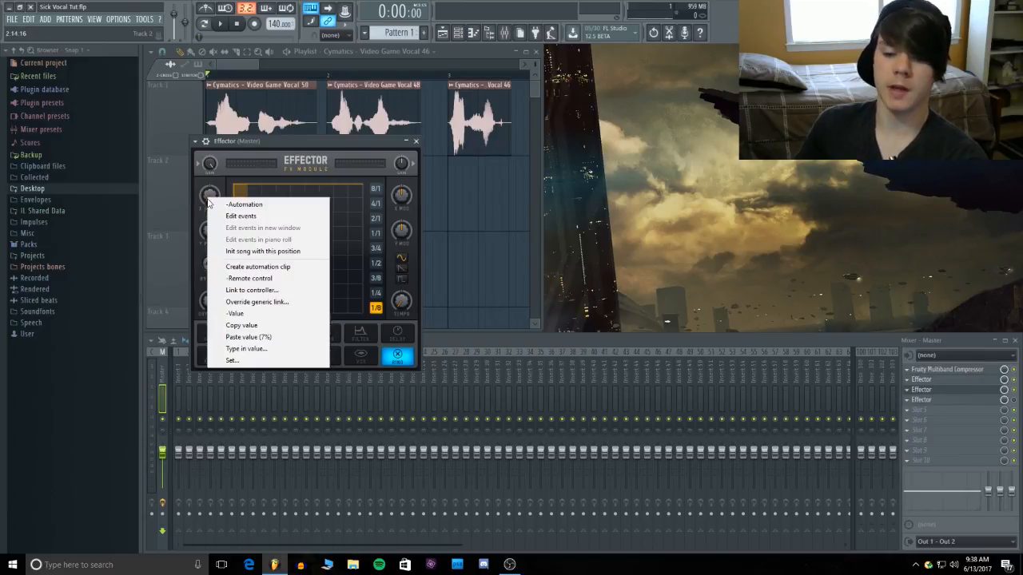
{"action": "left_click", "coordinate": [276, 339]}
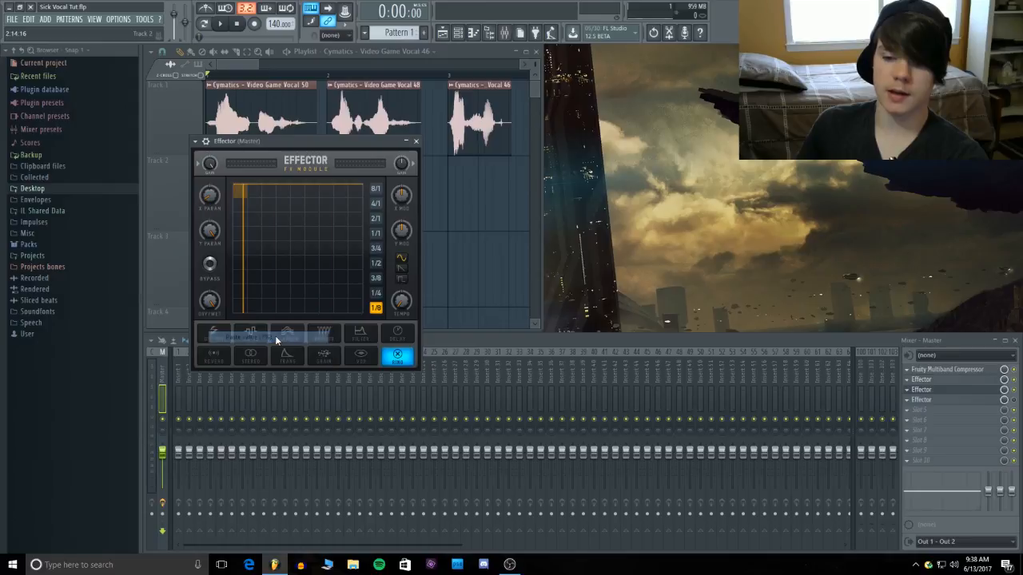
{"action": "left_click", "coordinate": [223, 24]}
{"action": "left_click", "coordinate": [238, 25]}
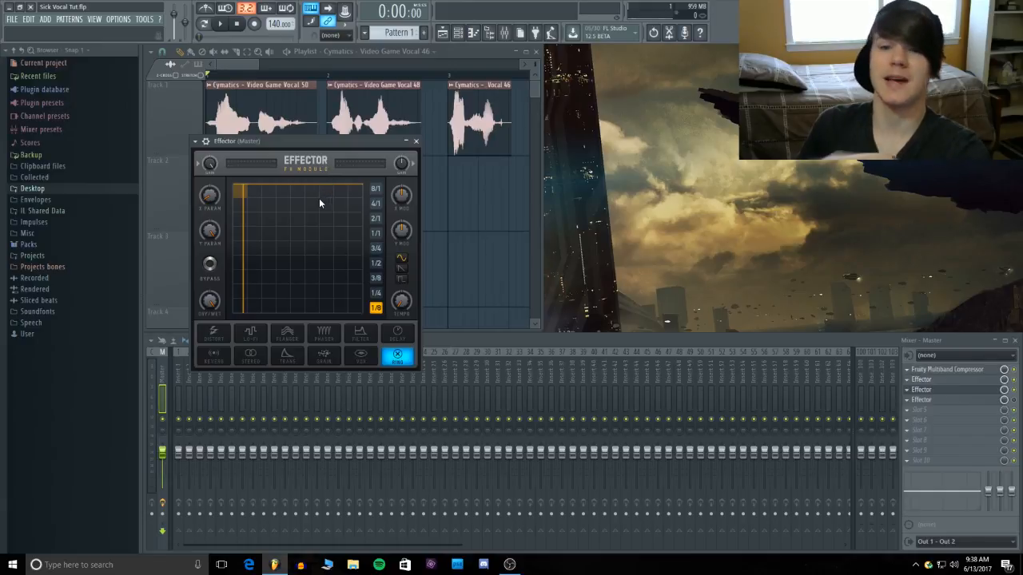
Enable and open the Effector in slot 4 of the Master track, and copy its Lo-Fi effect's X Param value
{"action": "key", "text": "Escape"}
{"action": "left_click", "coordinate": [1014, 400]}
{"action": "left_click", "coordinate": [921, 399]}
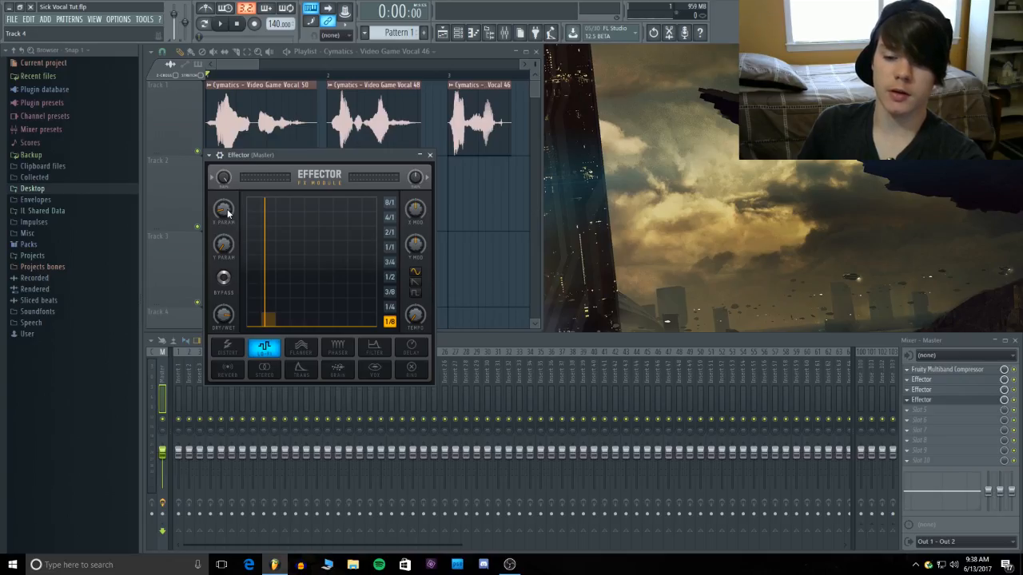
{"action": "right_click", "coordinate": [228, 211]}
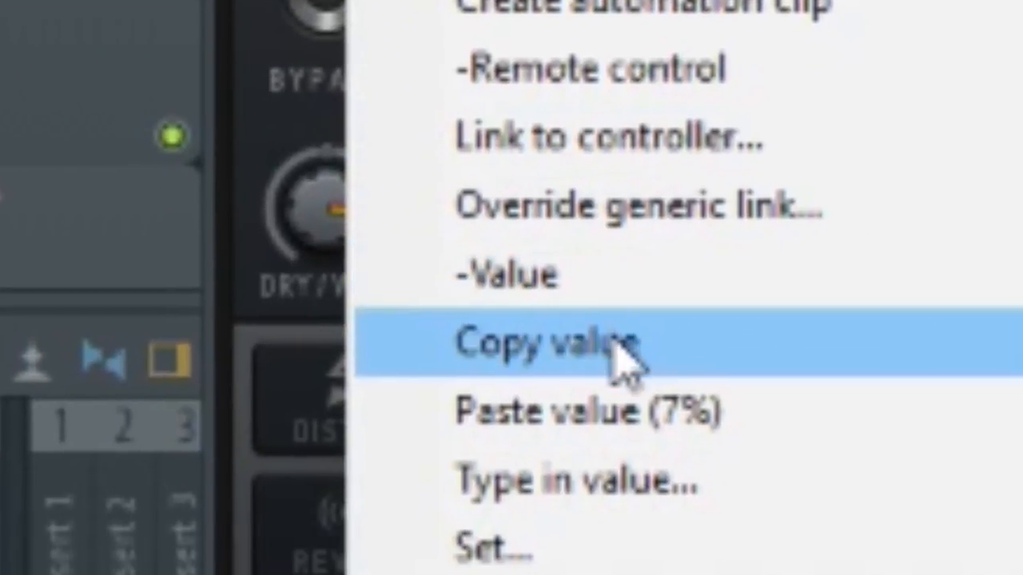
{"action": "left_click", "coordinate": [614, 341]}
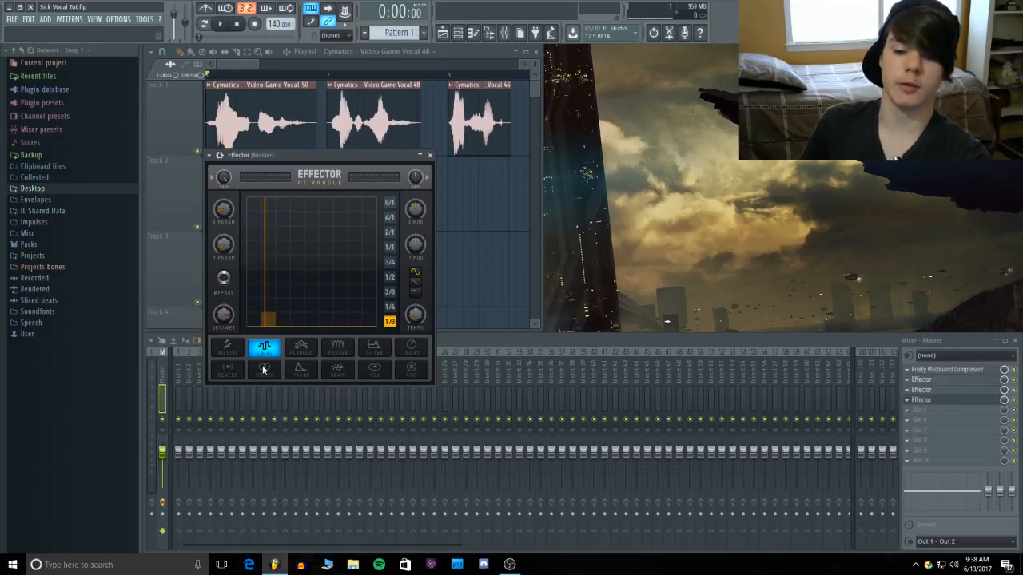
Audition the vocals with the Lo-Fi Effector active on the Master track
{"action": "left_click", "coordinate": [225, 25]}
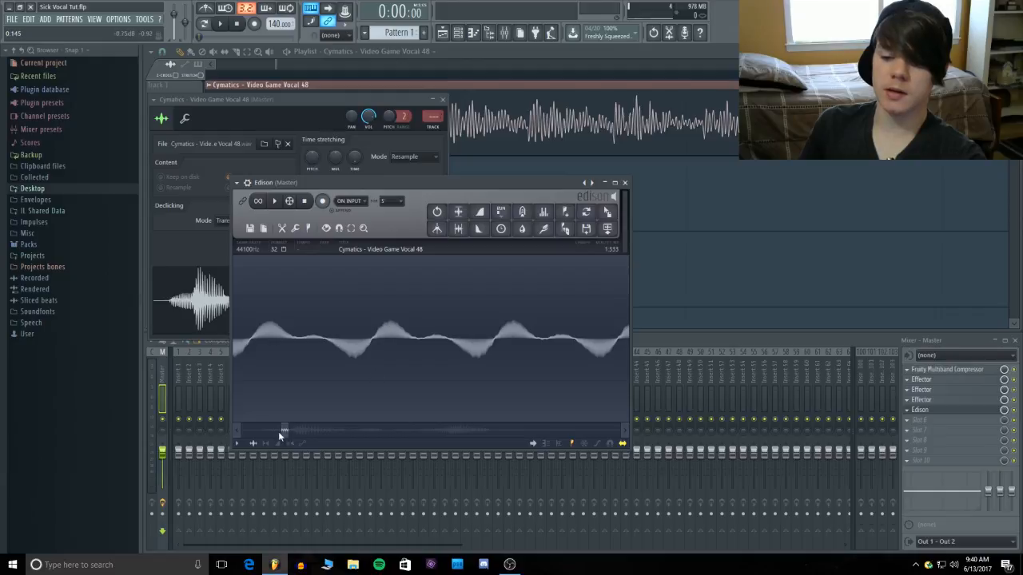
Examine the Video Game Vocal 48 waveform in Edison at several zoom levels down to individual samples, and close Edison
{"action": "left_click_drag", "start_coordinate": [288, 429], "coordinate": [278, 438]}
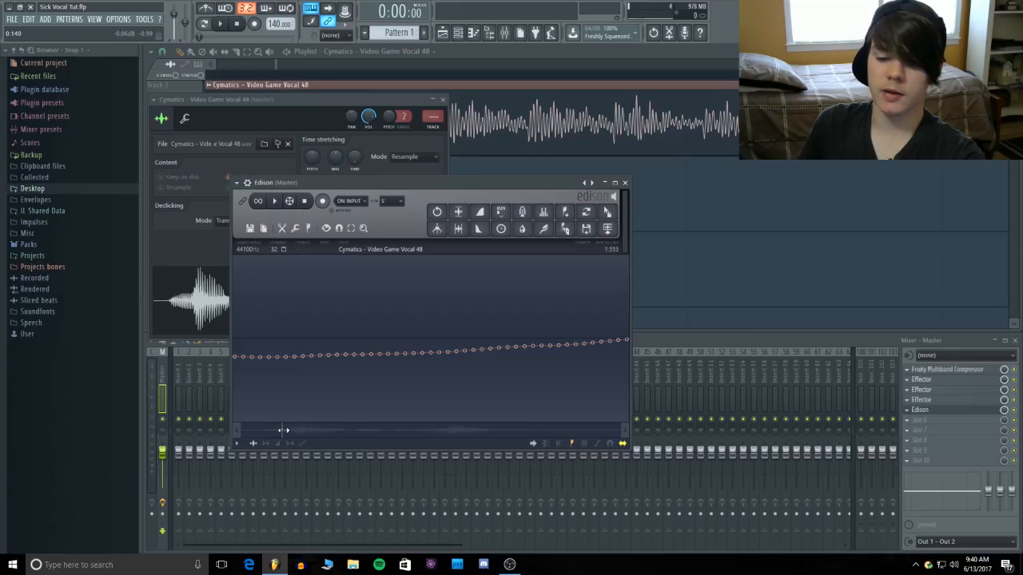
{"action": "left_click_drag", "start_coordinate": [287, 430], "coordinate": [298, 430]}
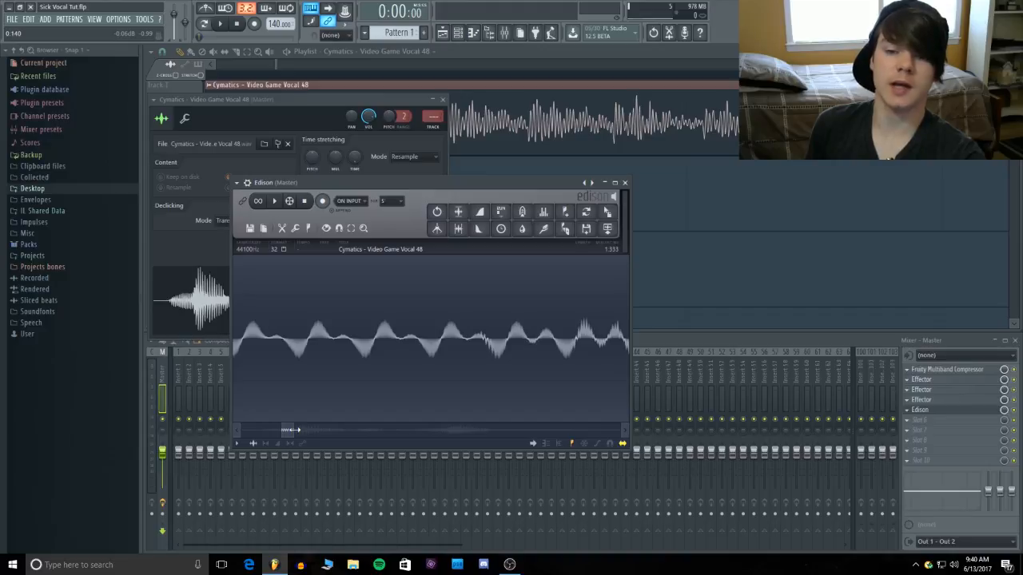
{"action": "left_click_drag", "start_coordinate": [295, 430], "coordinate": [286, 435]}
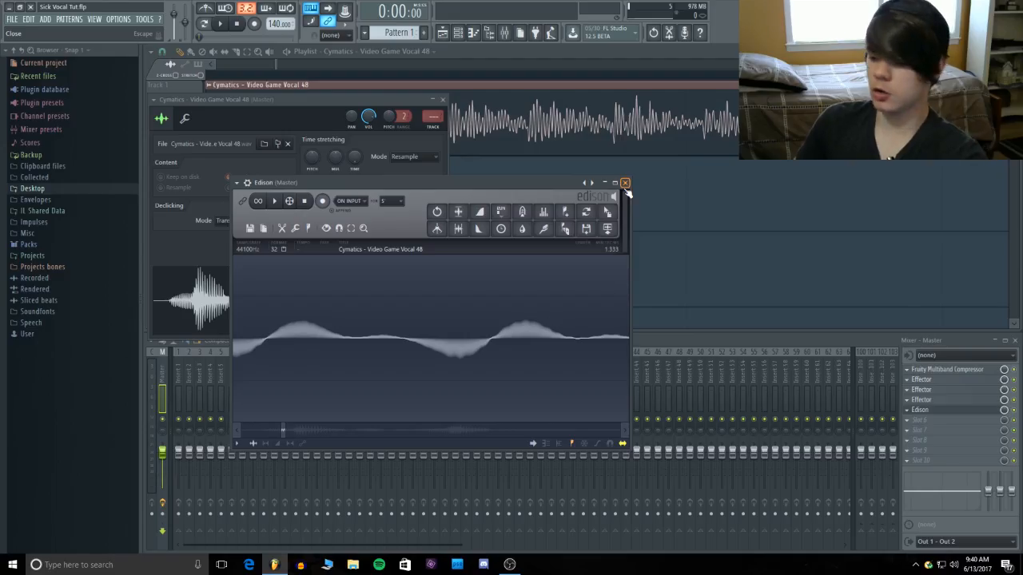
{"action": "left_click", "coordinate": [625, 184]}
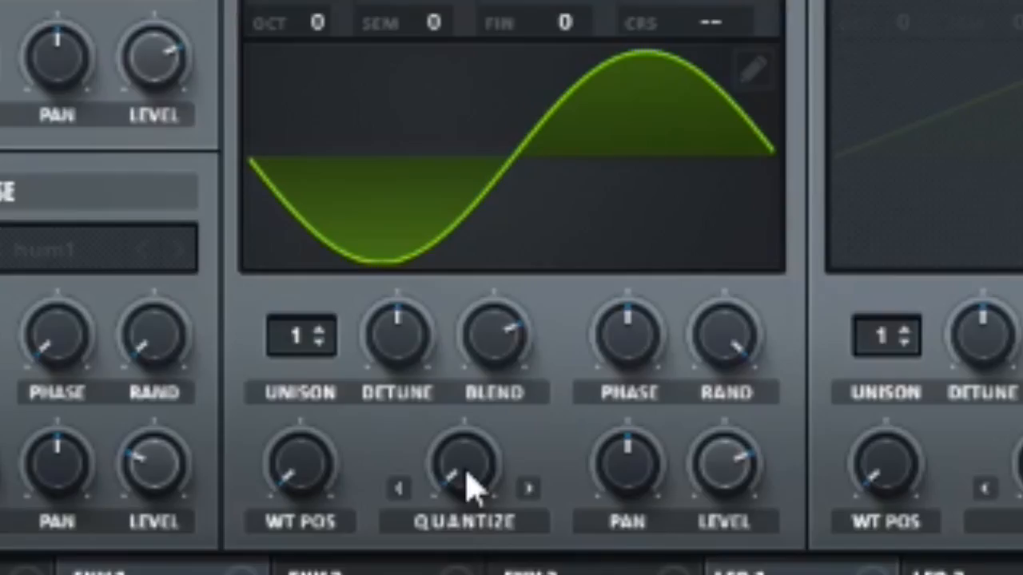
Sweep the Quantize warp of Serum's oscillator A, trying amounts up to about 20%, to demonstrate sample reduction on a sine wave
{"action": "left_click_drag", "start_coordinate": [289, 267], "coordinate": [290, 247]}
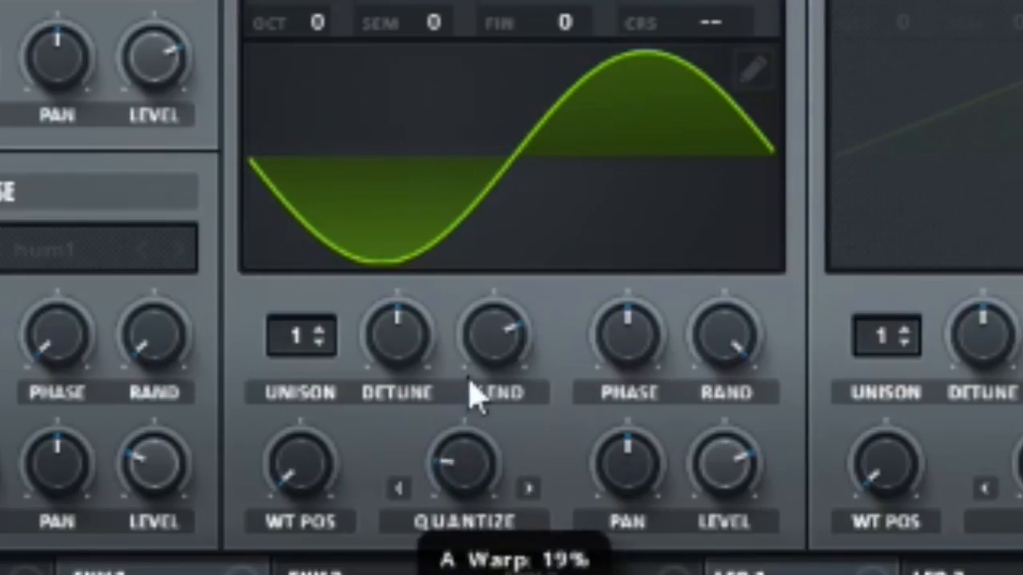
{"action": "left_click_drag", "start_coordinate": [470, 380], "coordinate": [465, 433]}
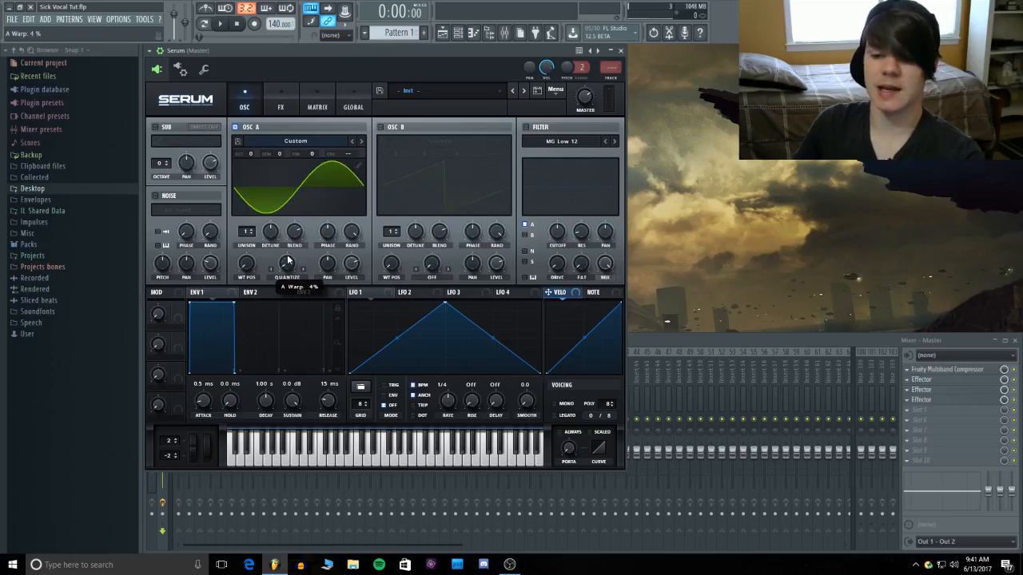
{"action": "left_click", "coordinate": [937, 404]}
{"action": "left_click", "coordinate": [937, 405]}
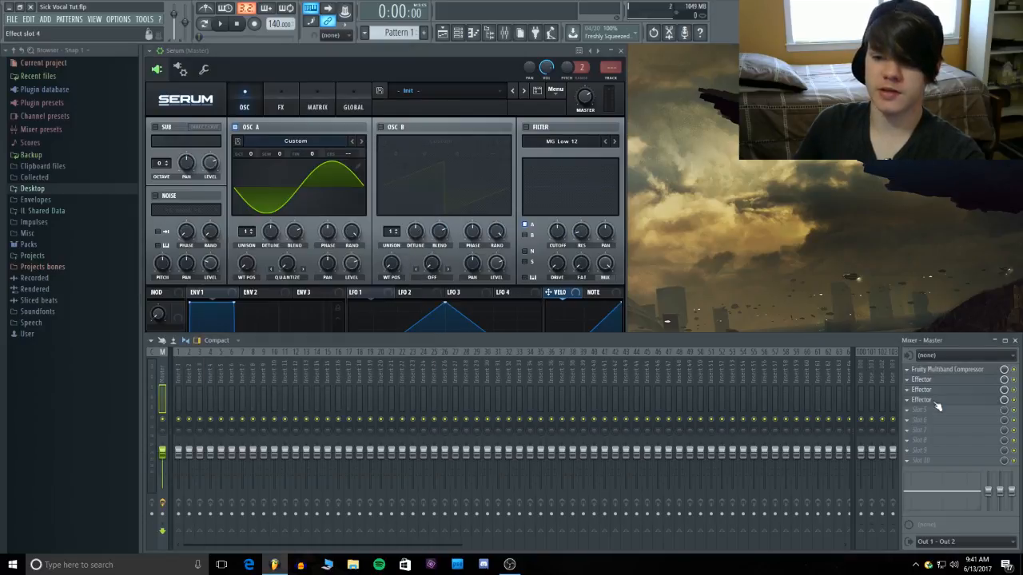
{"action": "left_click", "coordinate": [375, 43]}
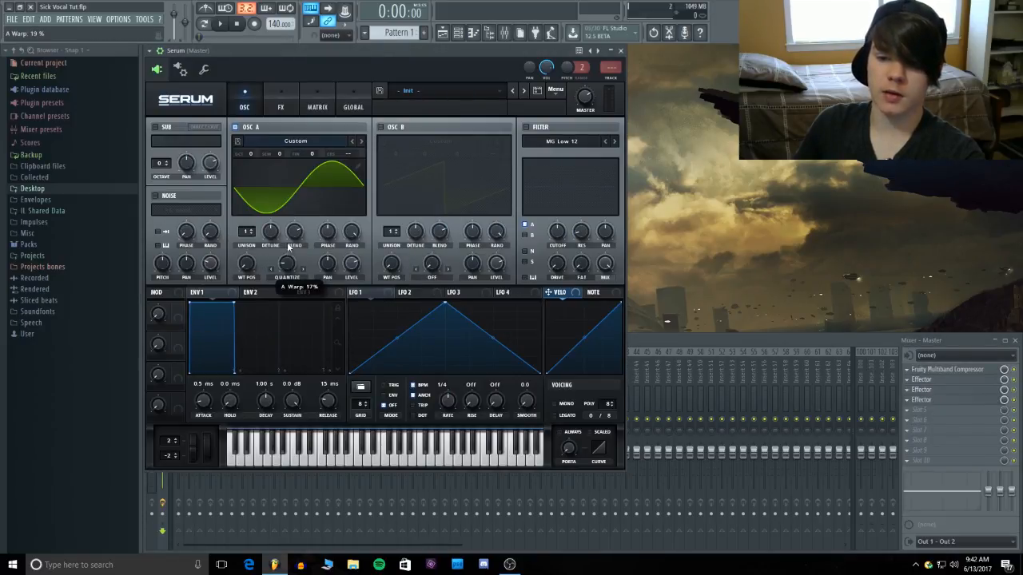
{"action": "mouse_move", "coordinate": [290, 248]}
{"action": "left_mouse_down"}
{"action": "mouse_move", "coordinate": [297, 131]}
{"action": "mouse_move", "coordinate": [292, 237]}
{"action": "left_mouse_up"}
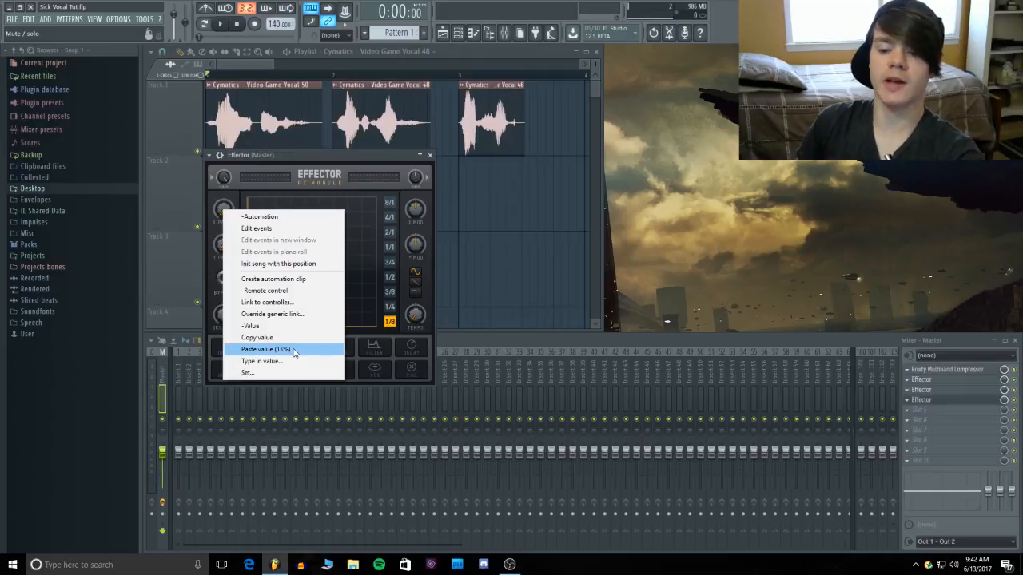
{"action": "left_click", "coordinate": [291, 347]}
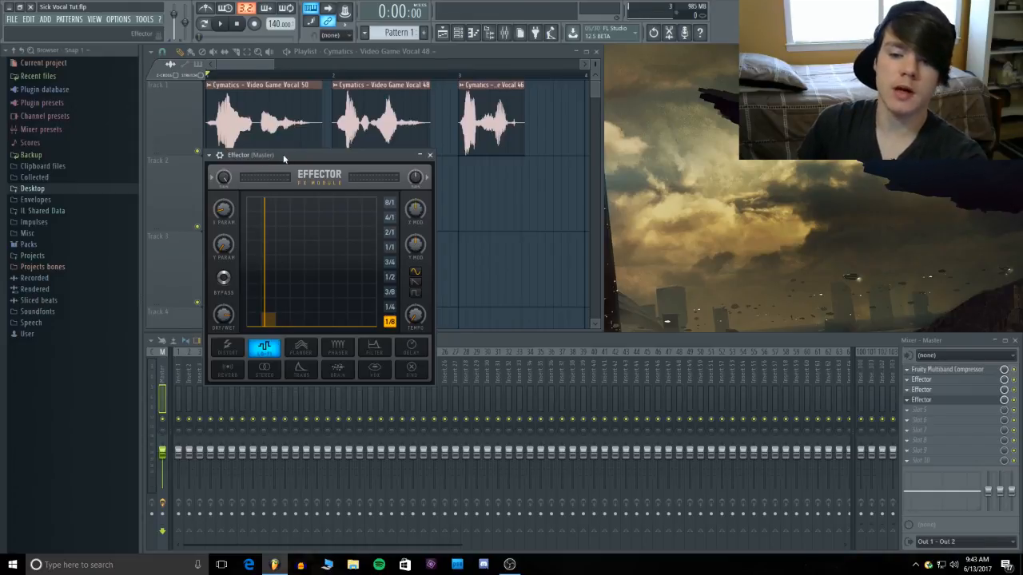
Move the Lo-Fi Effector window clear of the mixer, and copy its Dry/Wet value to read it from the paste option
{"action": "left_click_drag", "start_coordinate": [286, 158], "coordinate": [223, 49]}
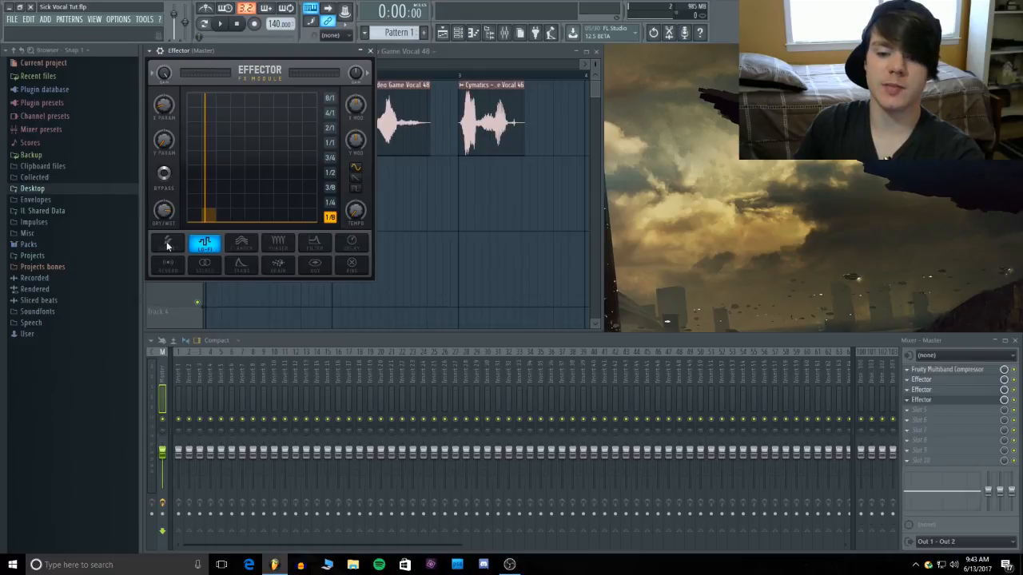
{"action": "right_click", "coordinate": [167, 213]}
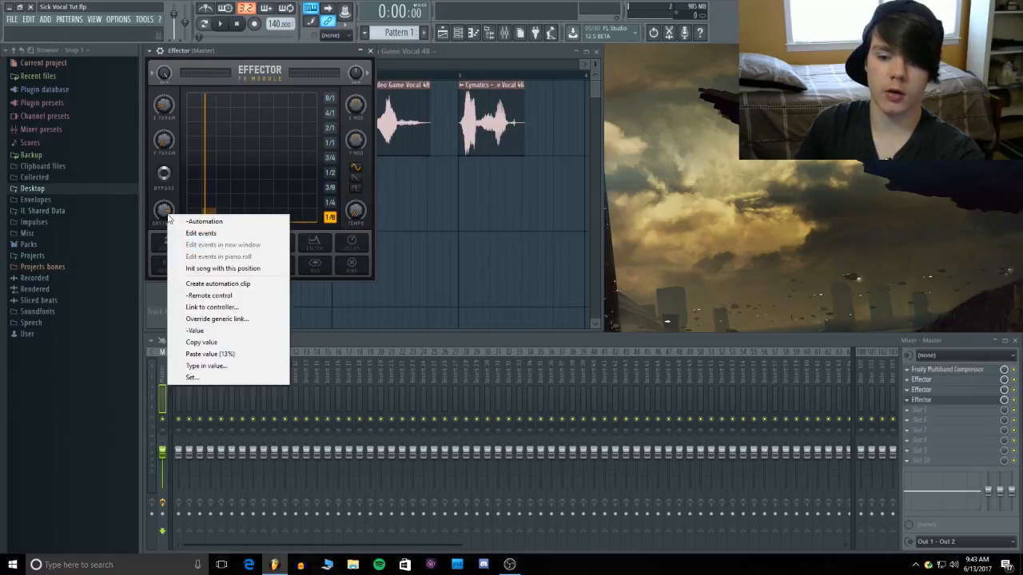
{"action": "left_click", "coordinate": [233, 342]}
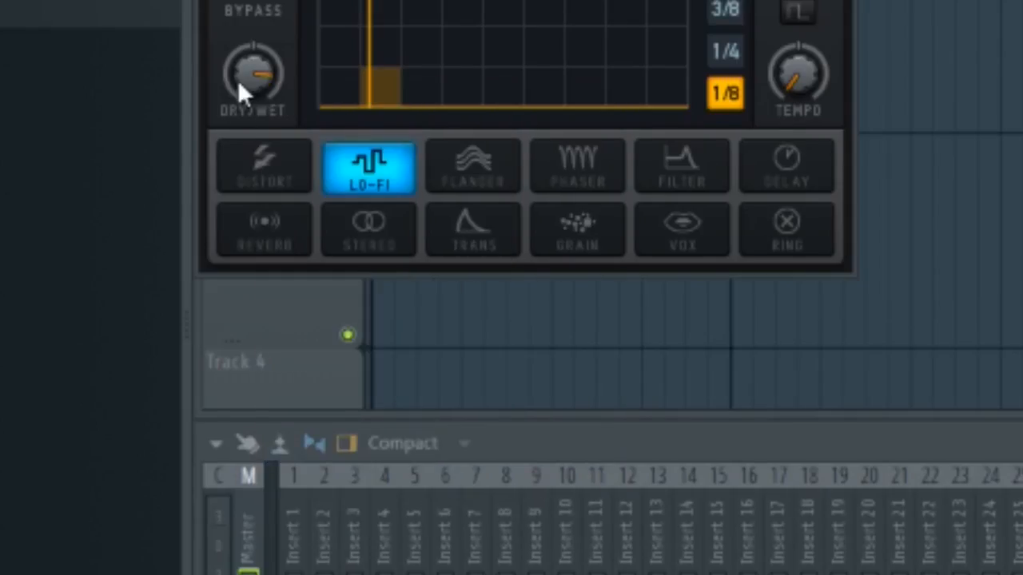
{"action": "right_click", "coordinate": [267, 72]}
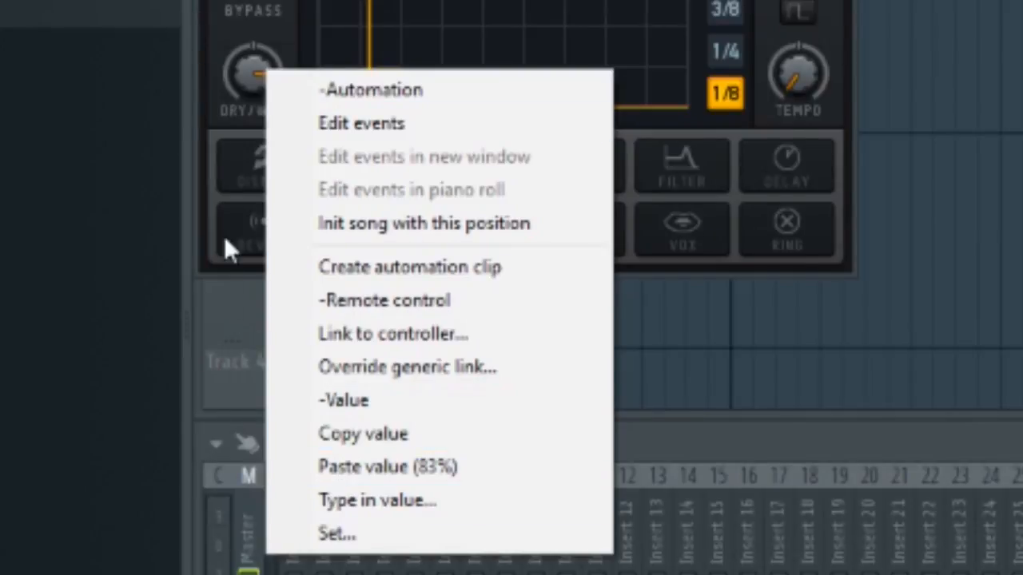
{"action": "left_click", "coordinate": [206, 124]}
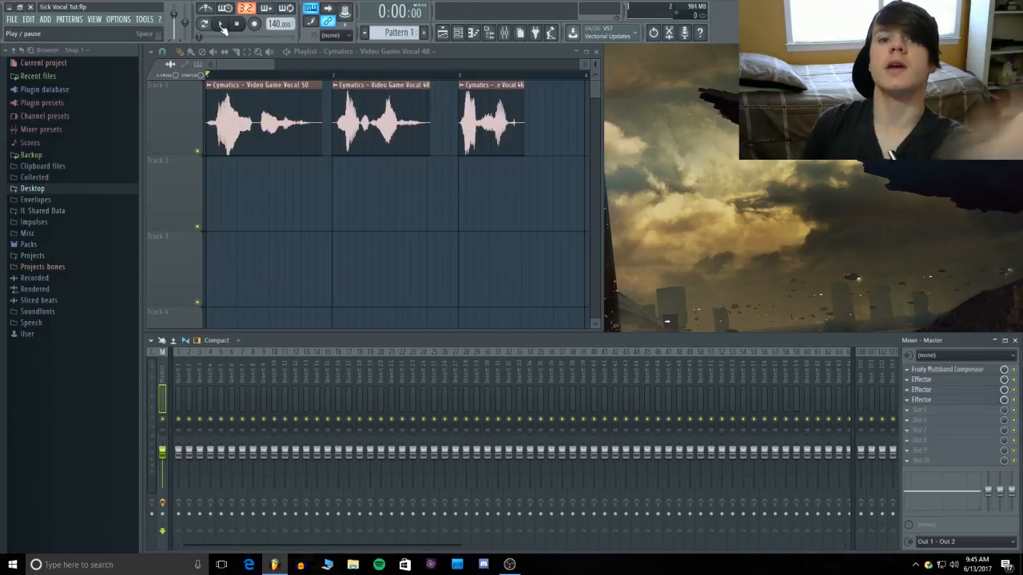
Play back the processed vocals, and review the Effectors in slots 4, 3 and 2 of the Master track
{"action": "left_click", "coordinate": [224, 27]}
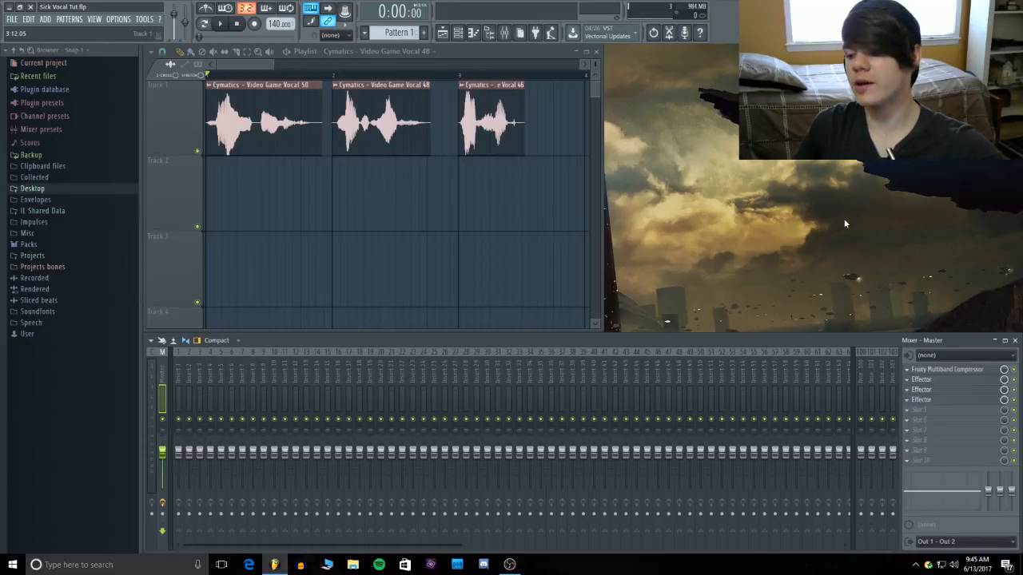
{"action": "left_click", "coordinate": [942, 402]}
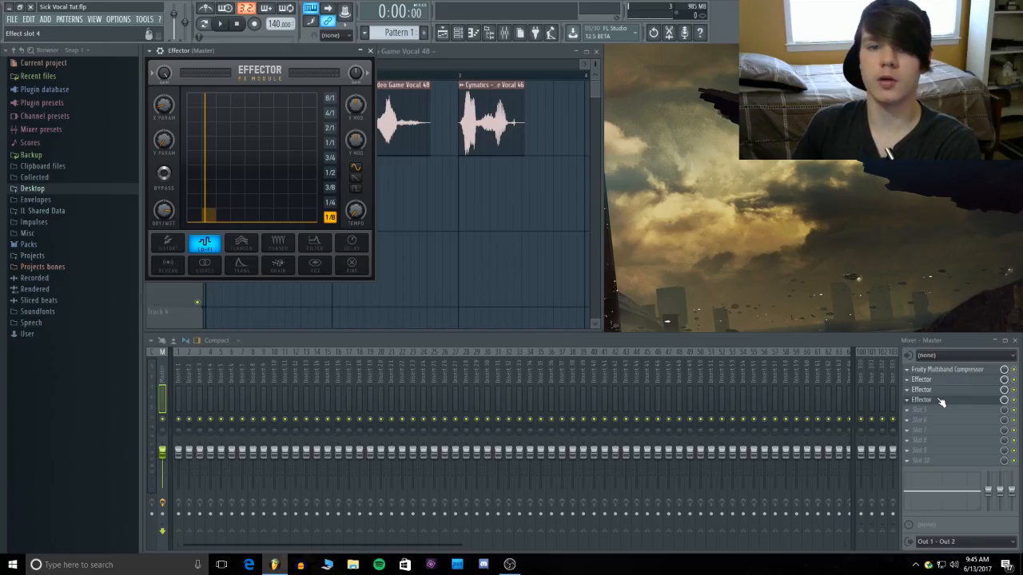
{"action": "left_click", "coordinate": [941, 401]}
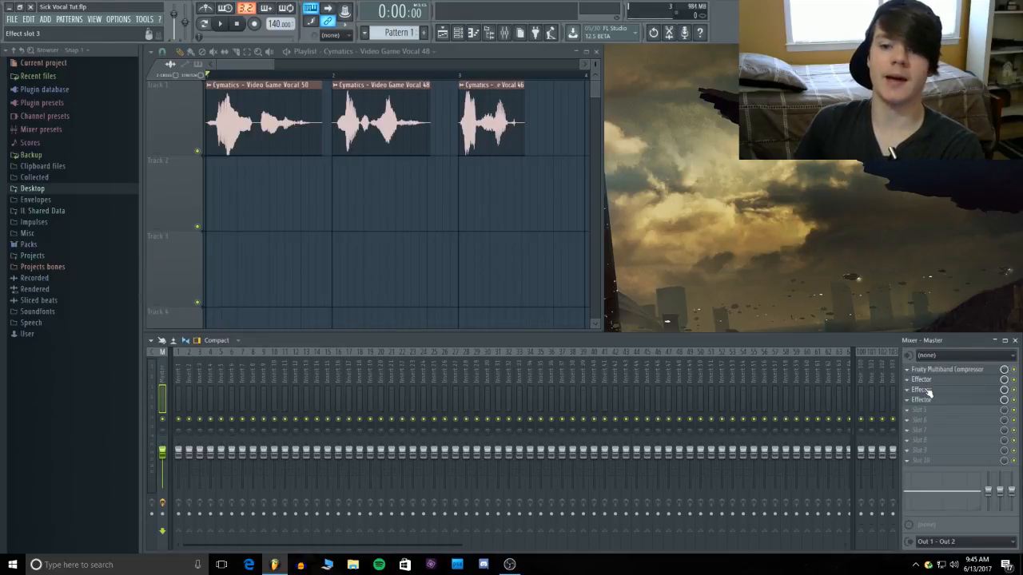
{"action": "left_click", "coordinate": [933, 401]}
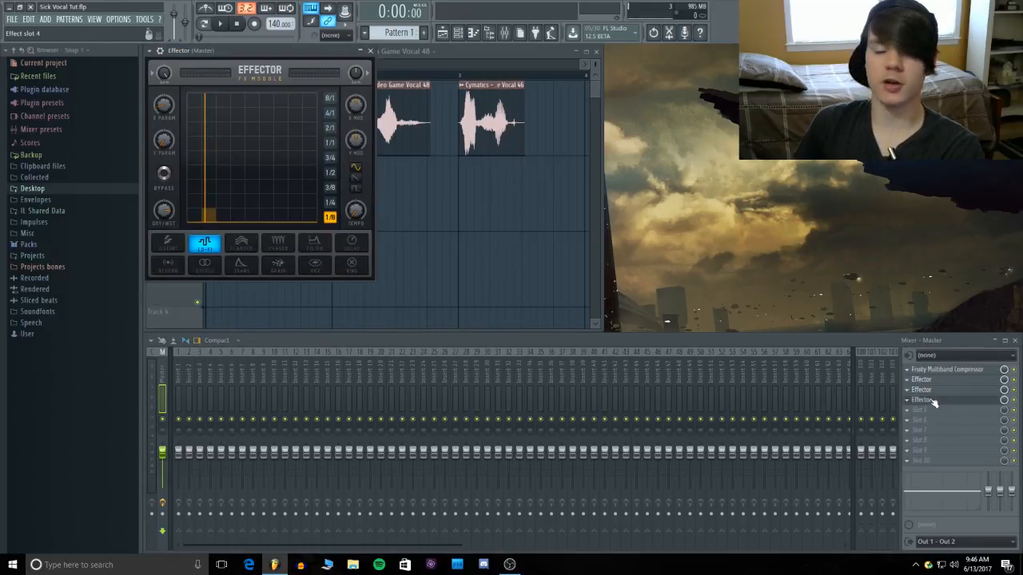
{"action": "left_click", "coordinate": [438, 50]}
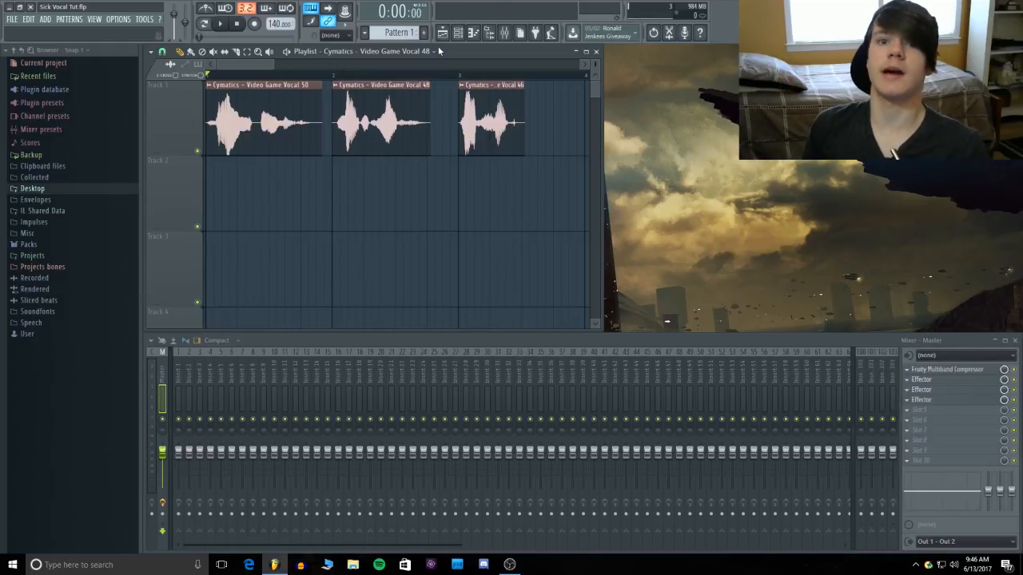
{"action": "left_click", "coordinate": [943, 390]}
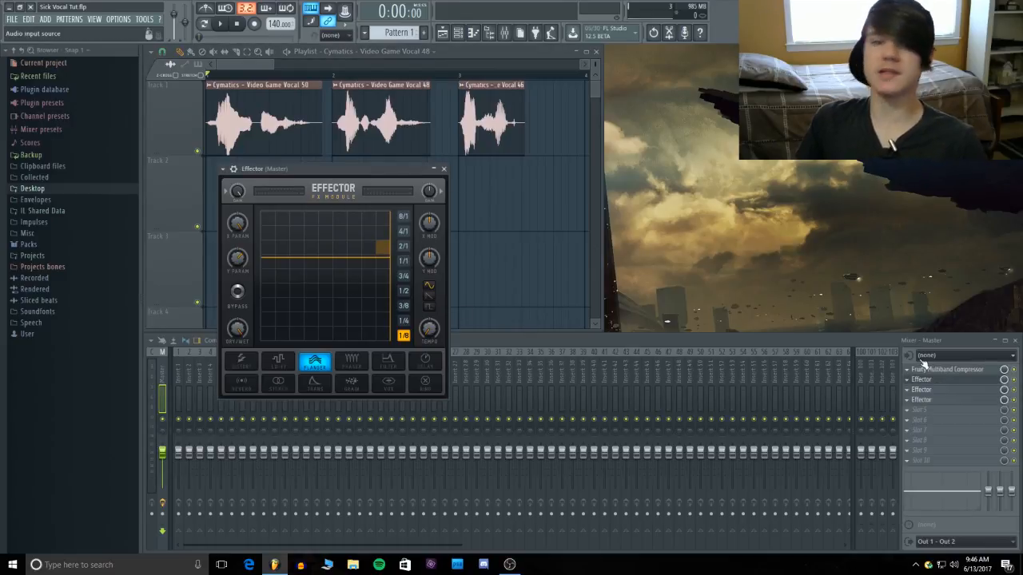
{"action": "left_click", "coordinate": [939, 382]}
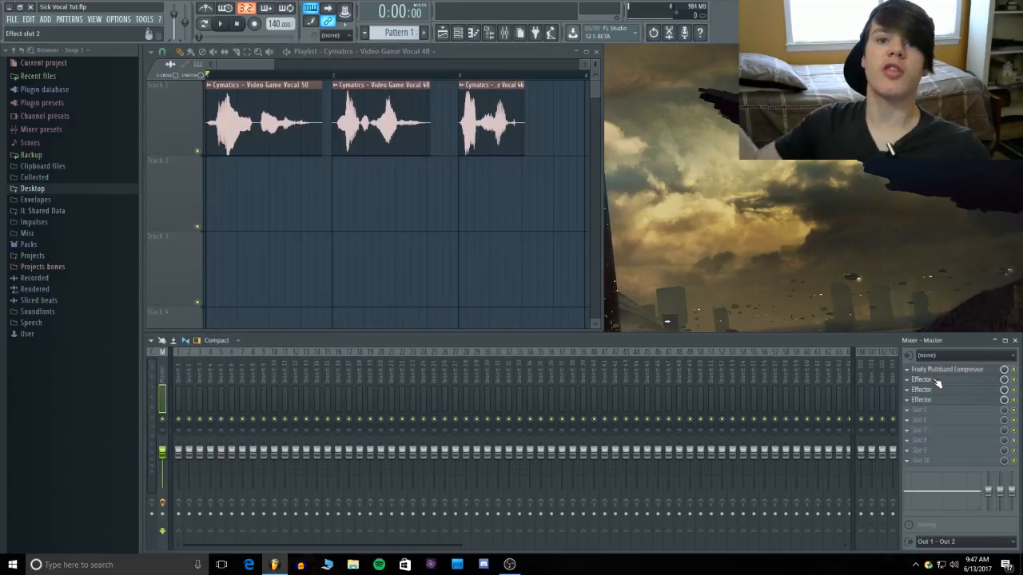